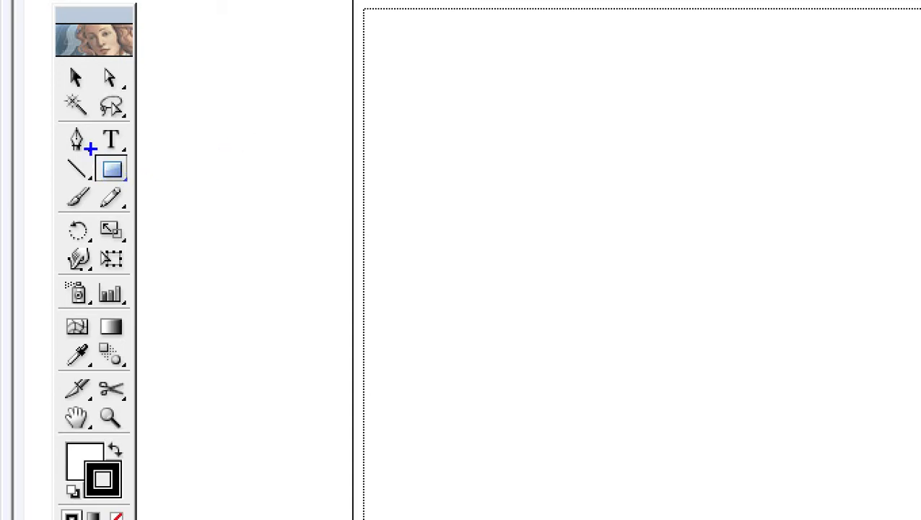
left_click_drag(90, 149, 156, 186)
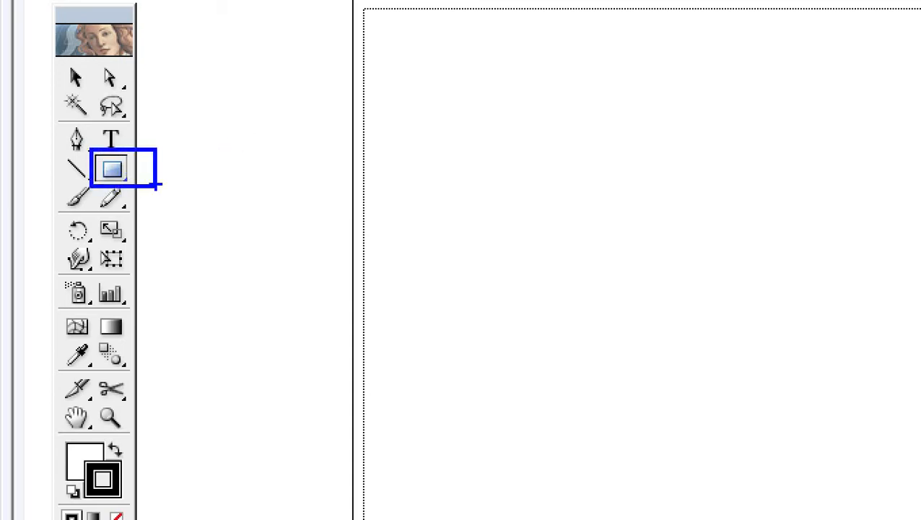
left_click_drag(155, 150, 224, 96)
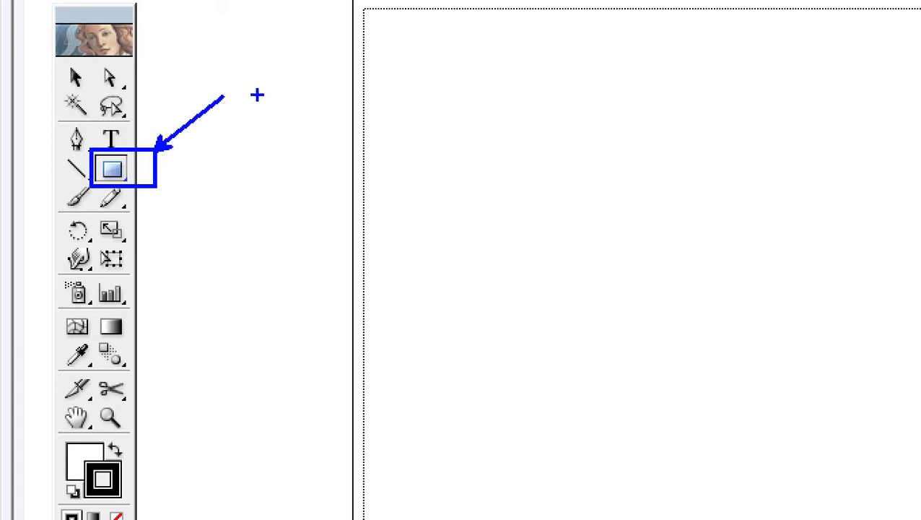
key("t")
left_click(244, 82)
type("rec")
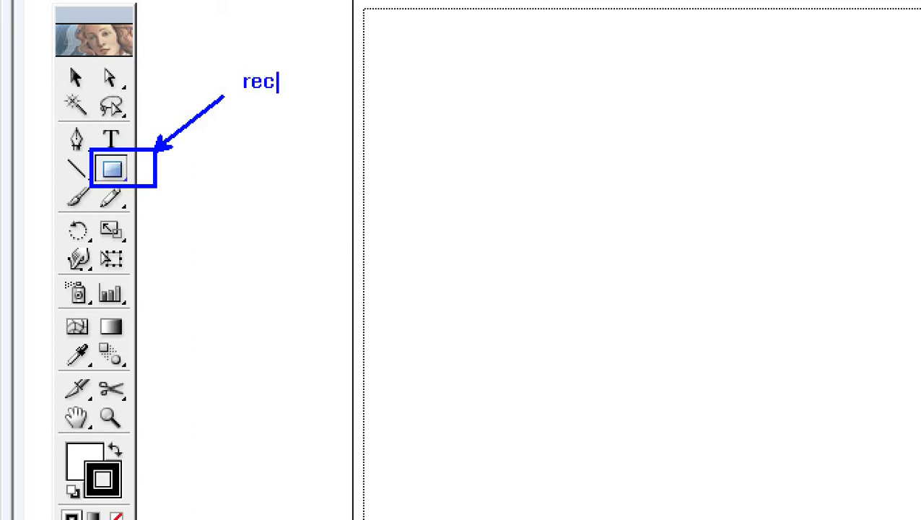
type("tangle")
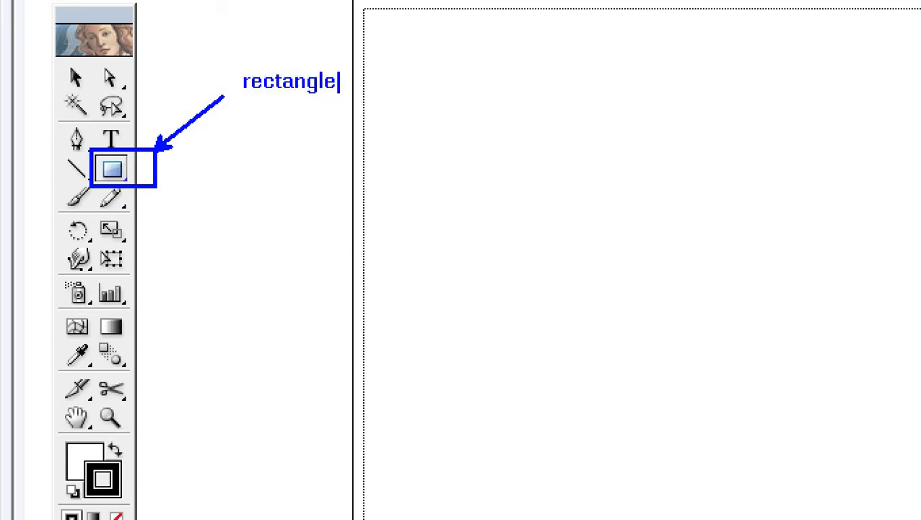
type(" tool")
key("Return")
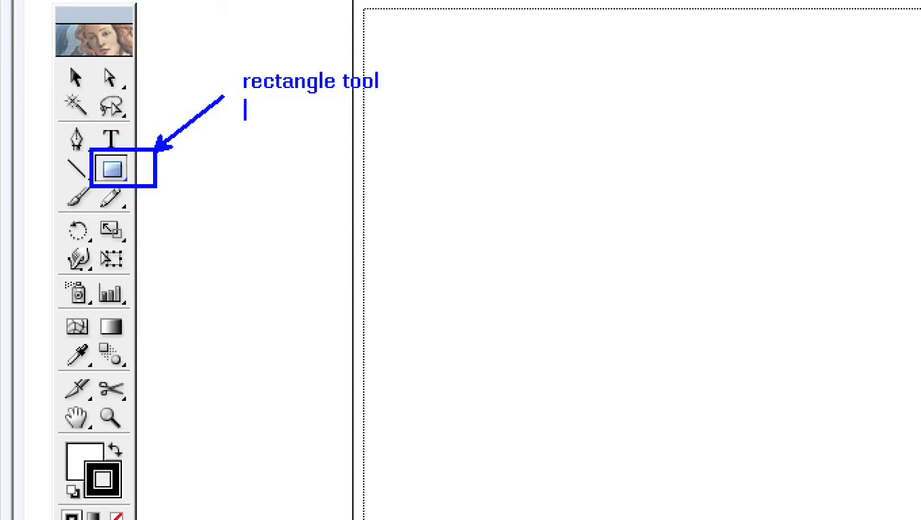
key("Return")
key("Return")
key("Return")
key("Escape")
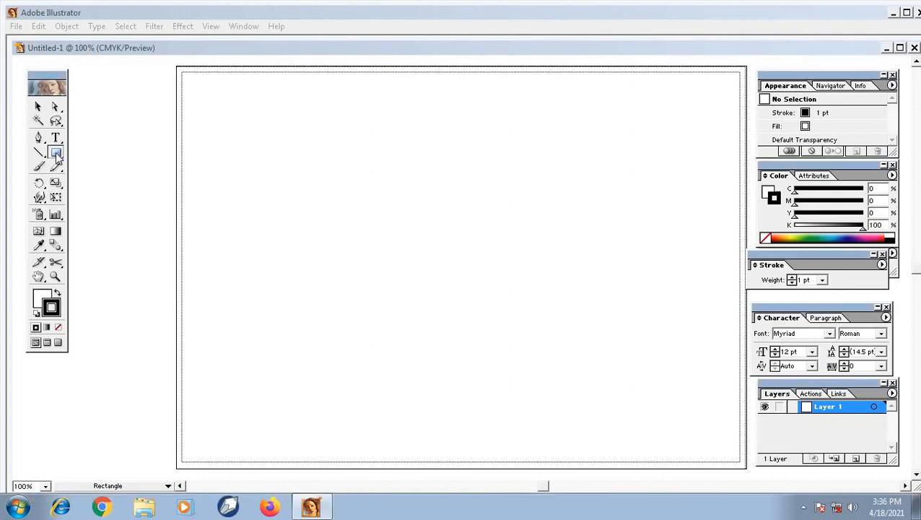
Step: Draw wide rectangles freehand across the upper part of the artboard with the Rectangle tool and delete them
left_click_drag(232, 126, 671, 283)
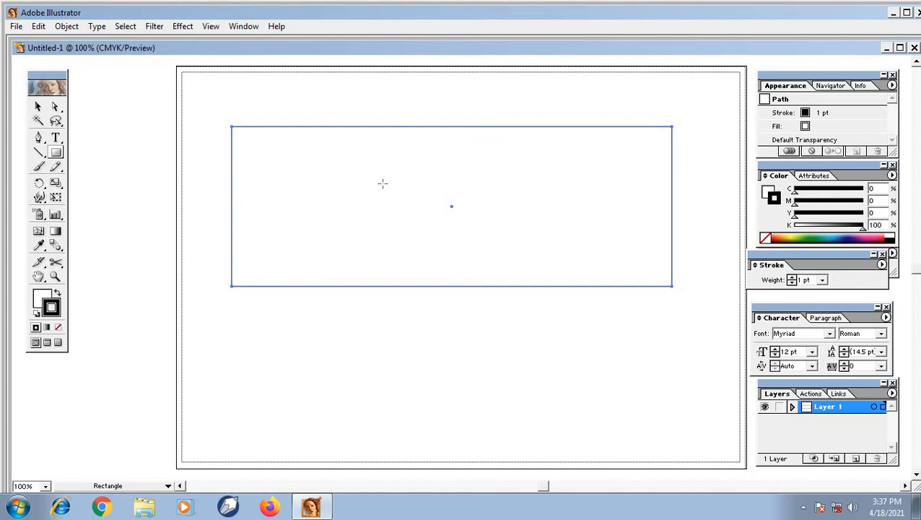
key("Delete")
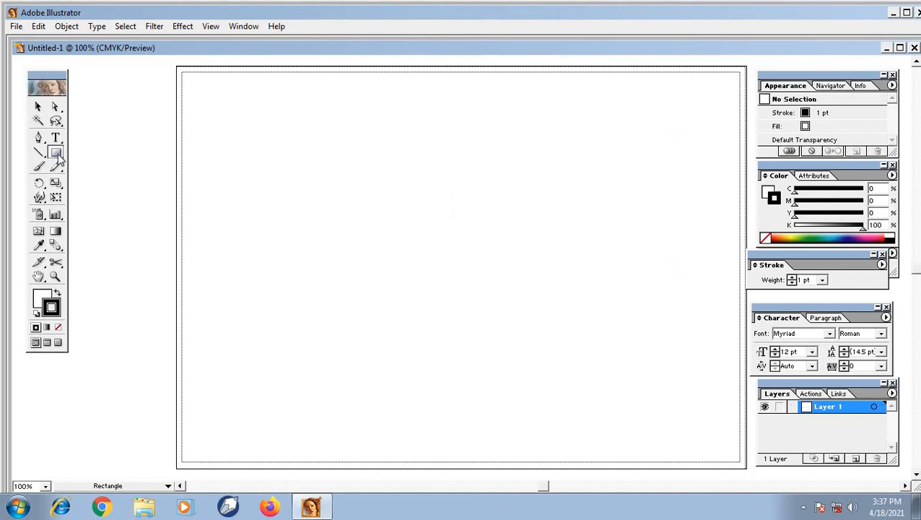
key("v")
left_click_drag(241, 138, 518, 255)
key("ctrl")
left_click_drag(216, 141, 415, 252)
left_click_drag(224, 127, 494, 252)
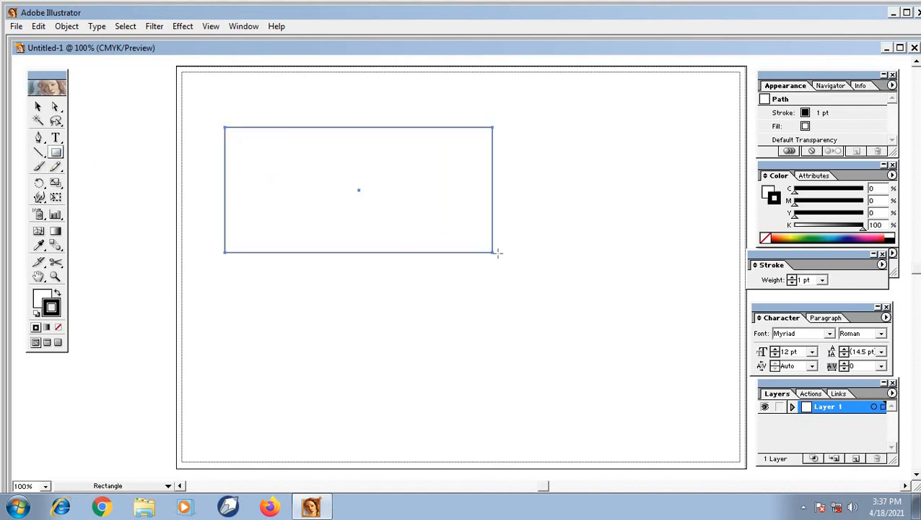
key("Delete")
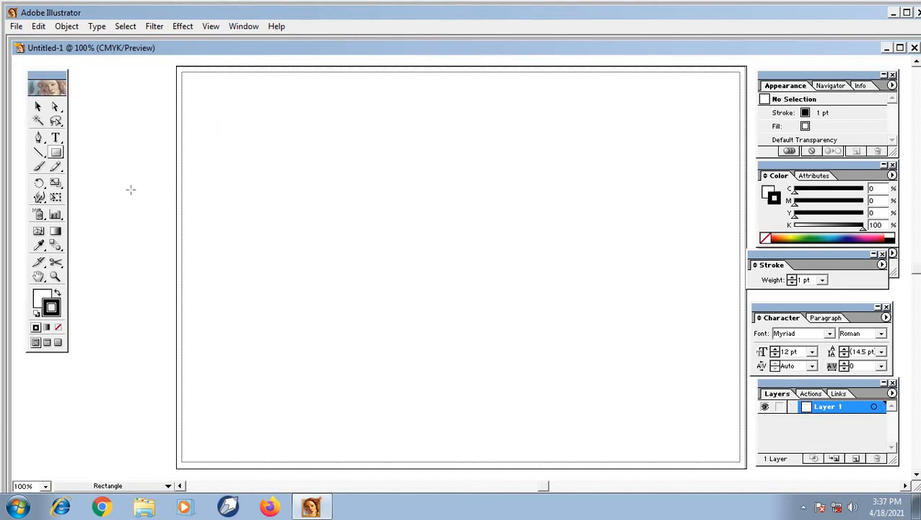
Step: Draw a freehand rectangle and a square of about 415 pt constrained to equal sides, deleting each one
left_click_drag(206, 146, 472, 264)
key("Delete")
left_click_drag(206, 127, 487, 250)
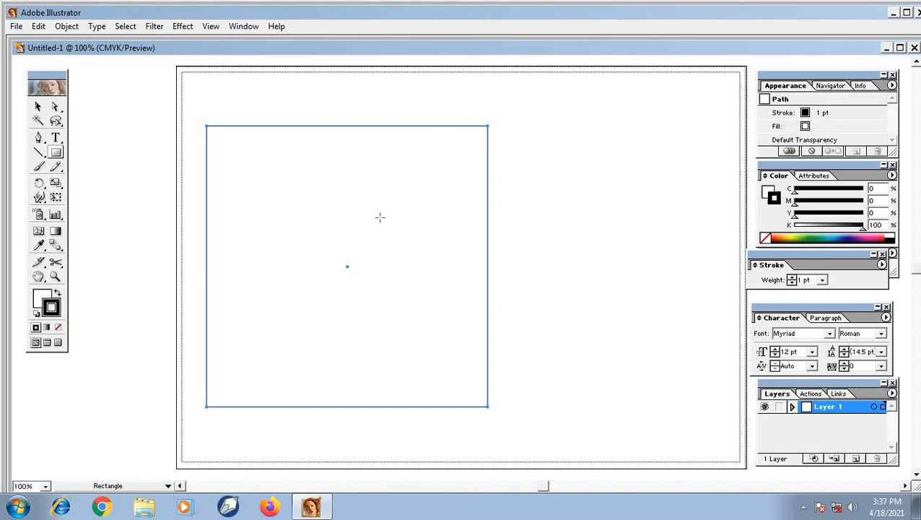
key("Delete")
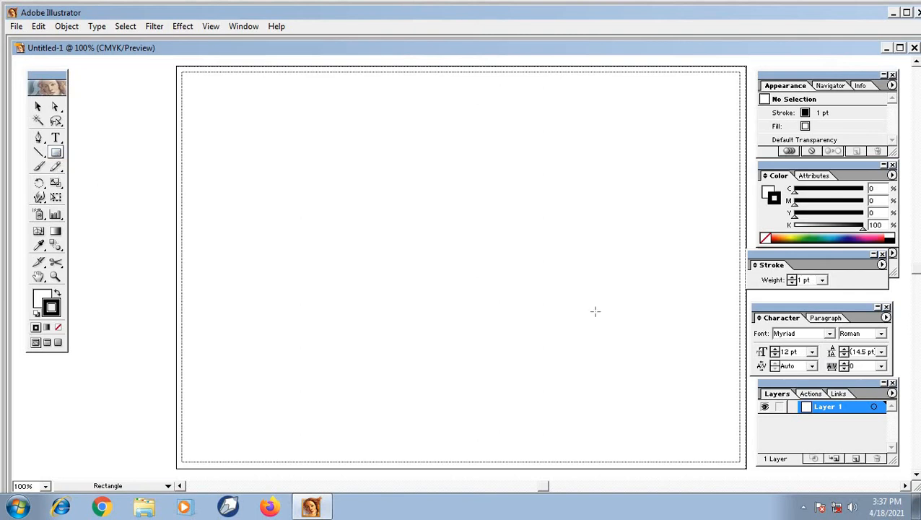
Step: Create a 415 by 415 pt square from exact dimensions, starting near the artboard's lower-right corner
left_click(626, 390)
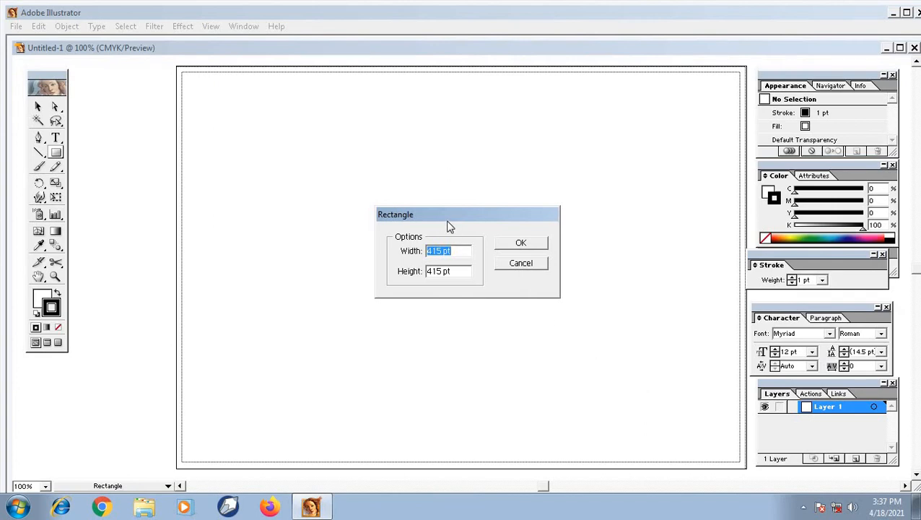
left_click_drag(447, 215, 438, 153)
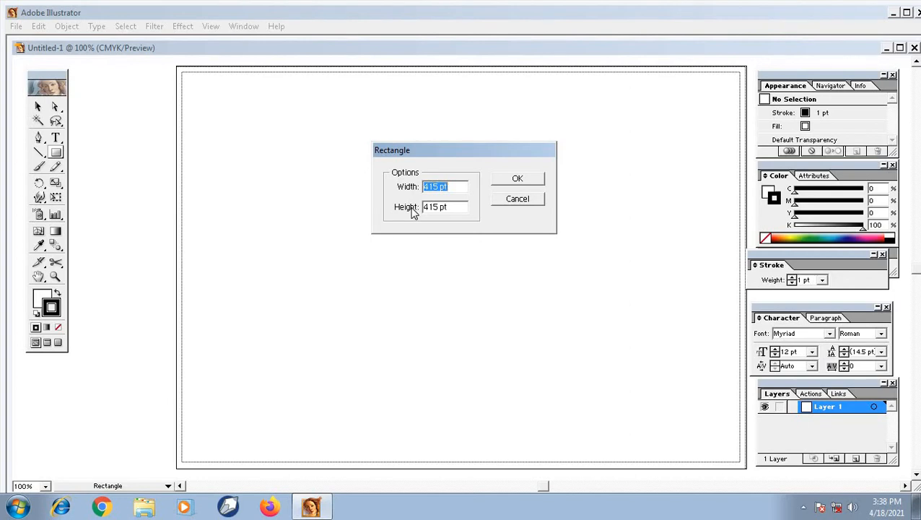
left_click(529, 181)
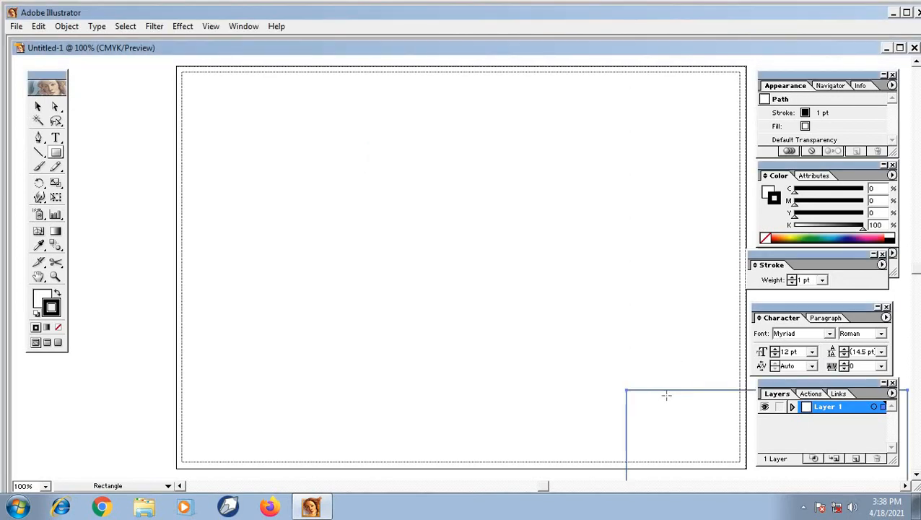
Step: Move the square into the artboard's upper-left area and delete it
left_click(38, 106)
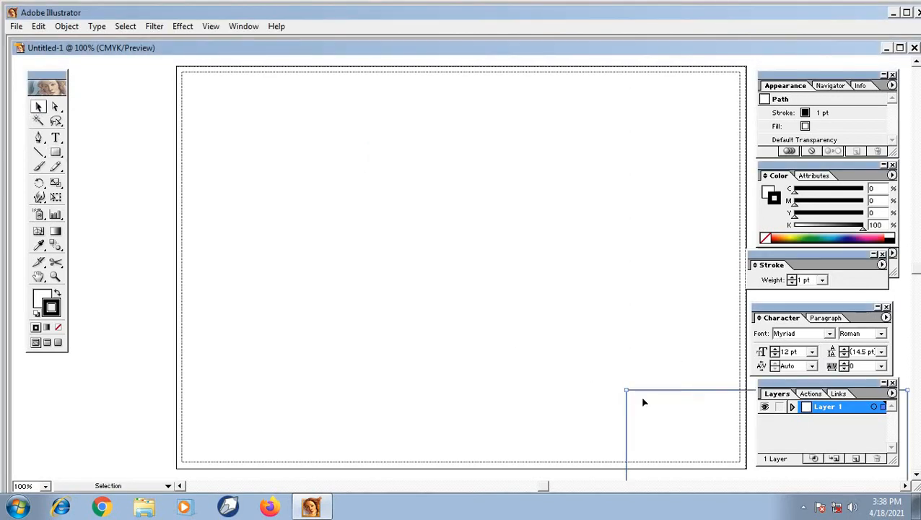
left_click_drag(644, 402, 257, 115)
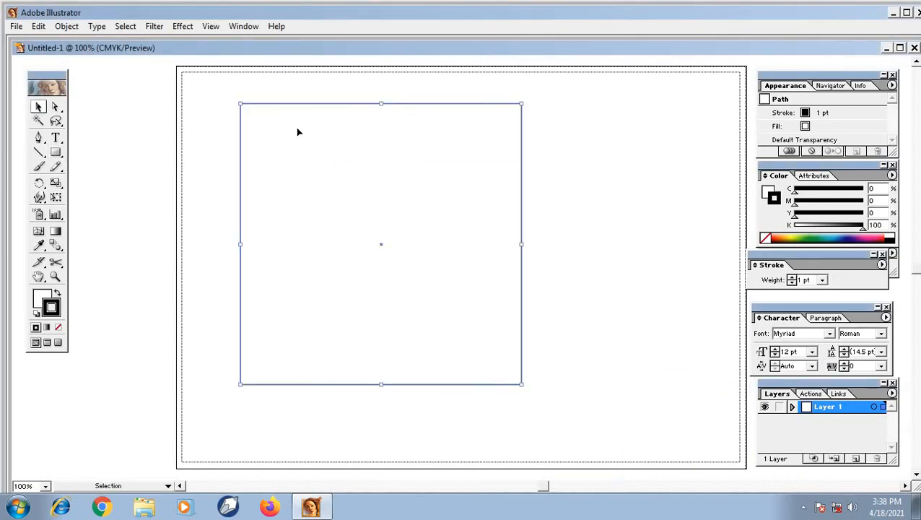
key("Delete")
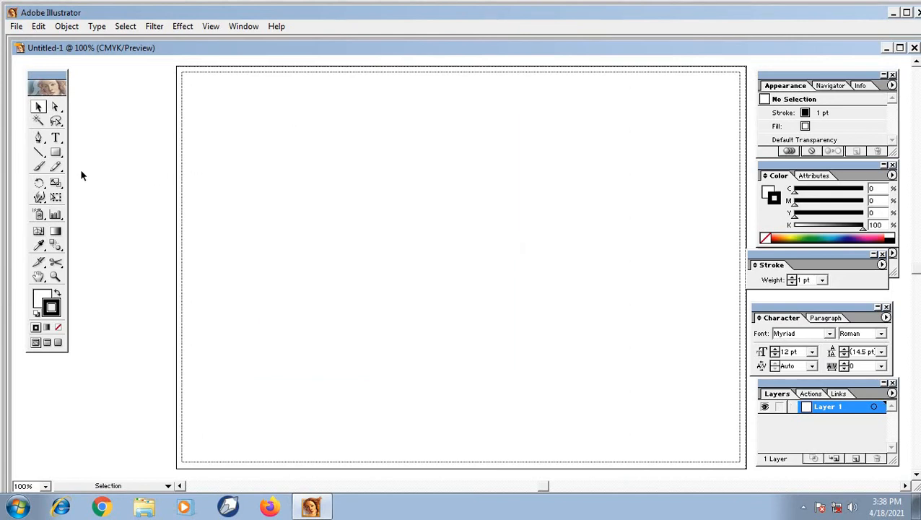
Step: Create a 415 by 415 pt square from exact dimensions, starting near the artboard's upper-left corner, and delete it
left_click(55, 154)
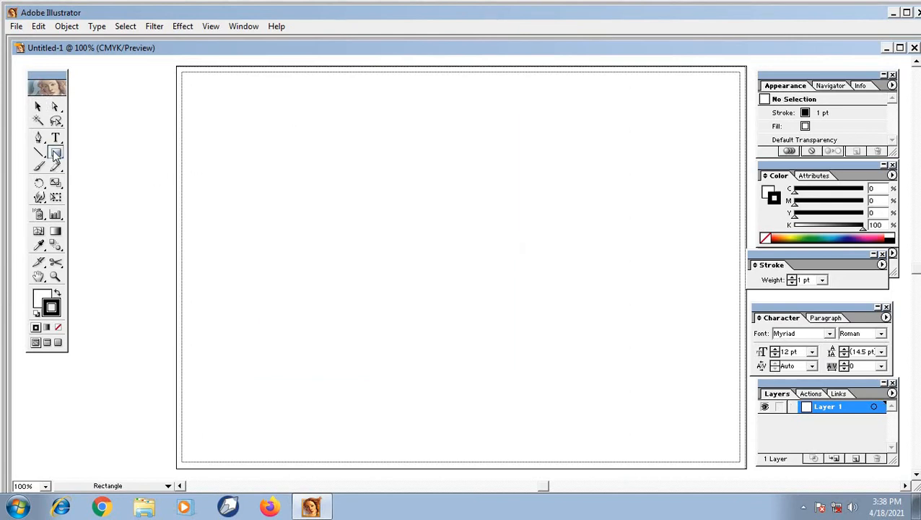
left_click(217, 105)
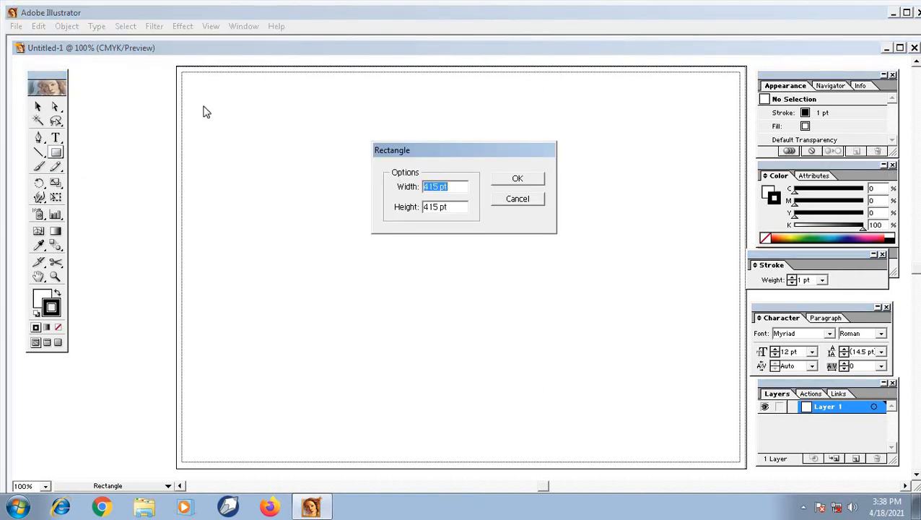
left_click(534, 180)
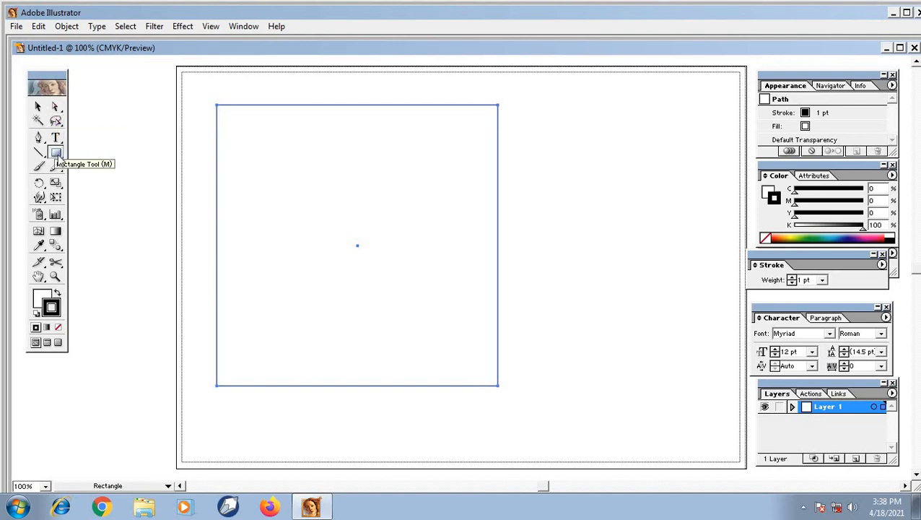
left_click(38, 106)
key("Delete")
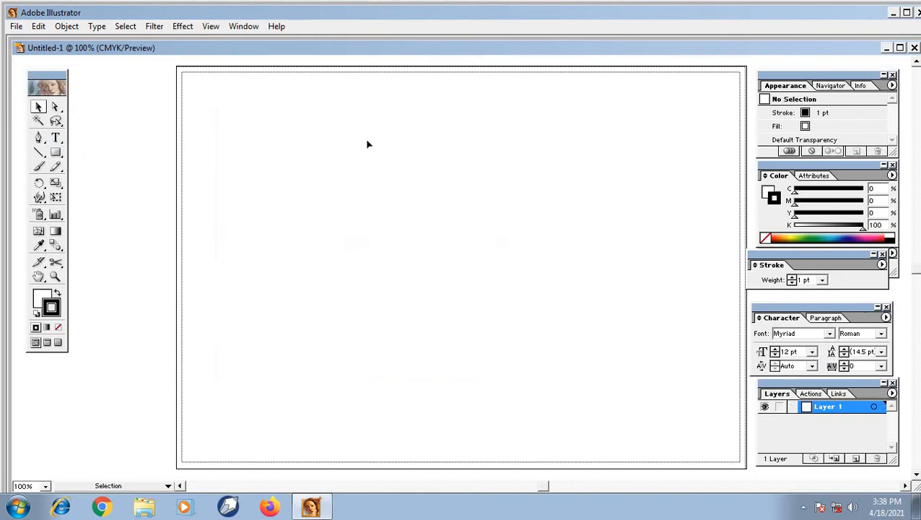
Step: Create a rectangle 500 pt wide and 415 pt high from exact dimensions and delete it
left_click(55, 151)
left_click(353, 167)
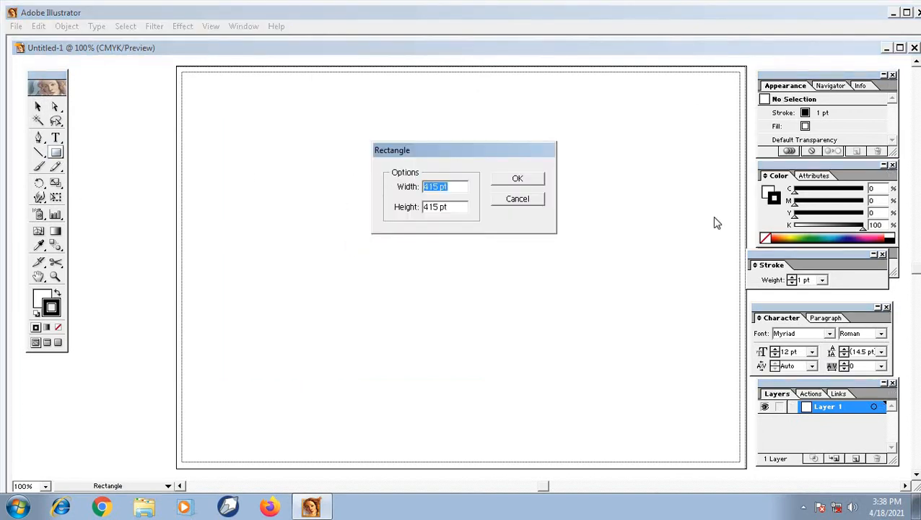
type("500")
left_click(516, 179)
key("Delete")
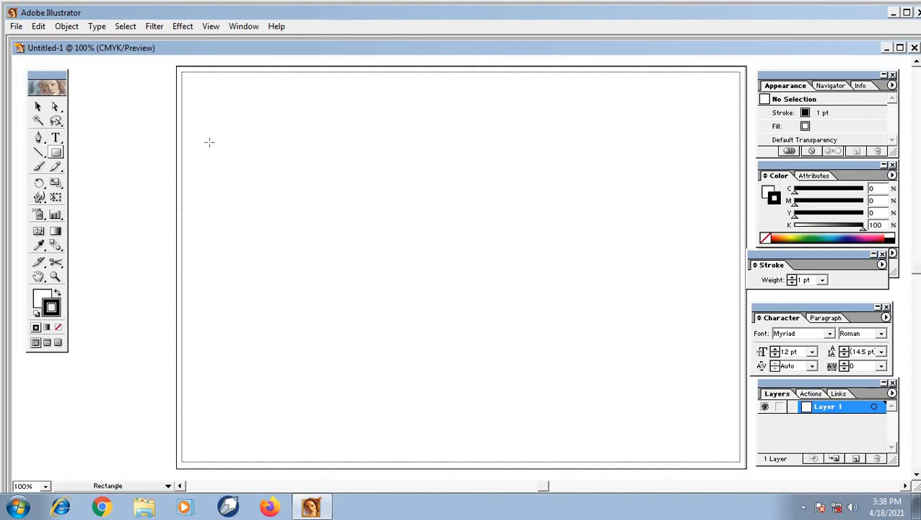
Step: Create a rectangle 1000 pt wide and 415 pt high from exact dimensions on the artboard
left_click(271, 149)
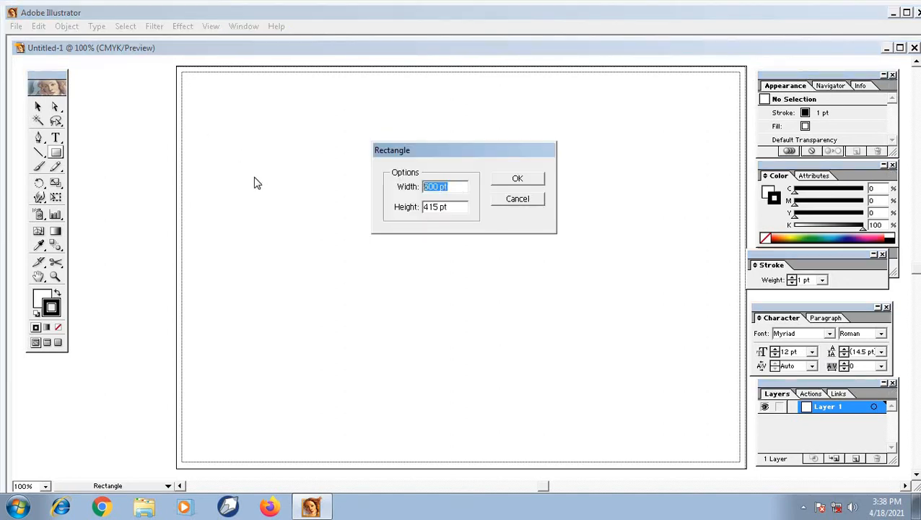
type("1000")
left_click(534, 182)
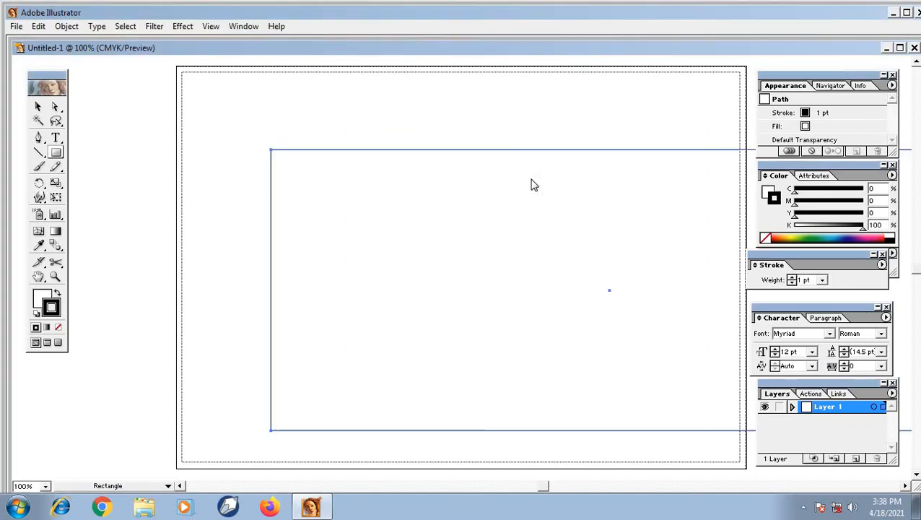
Step: Move the 1000 pt wide rectangle up and to the left, past the artboard's left edge, and delete it
left_click(38, 106)
left_click_drag(378, 197, 233, 169)
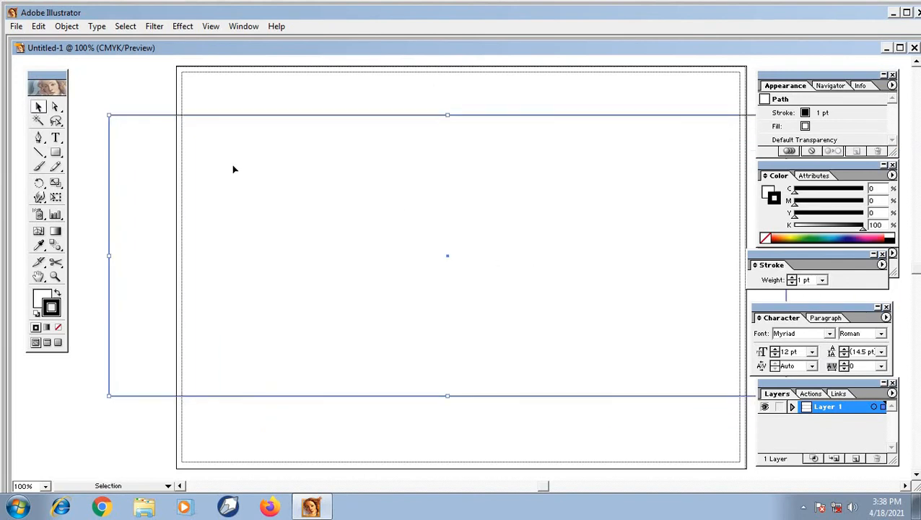
key("Delete")
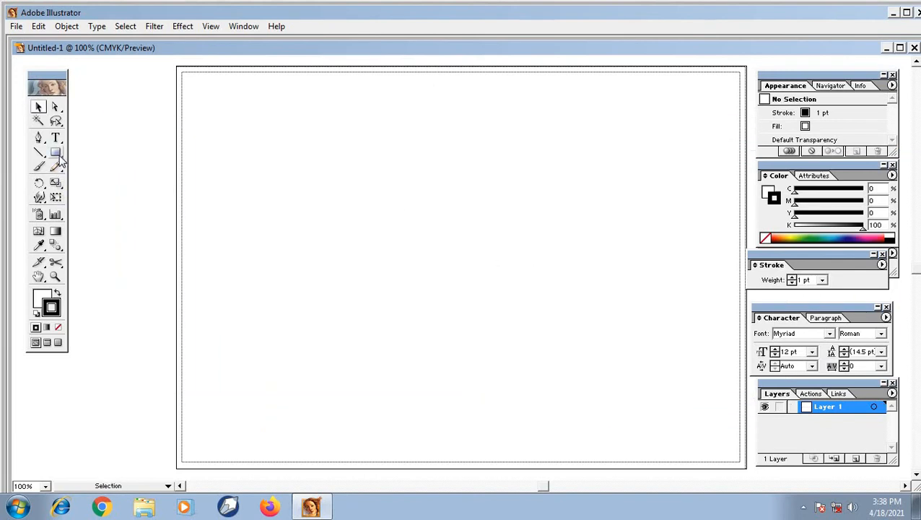
left_click(58, 157)
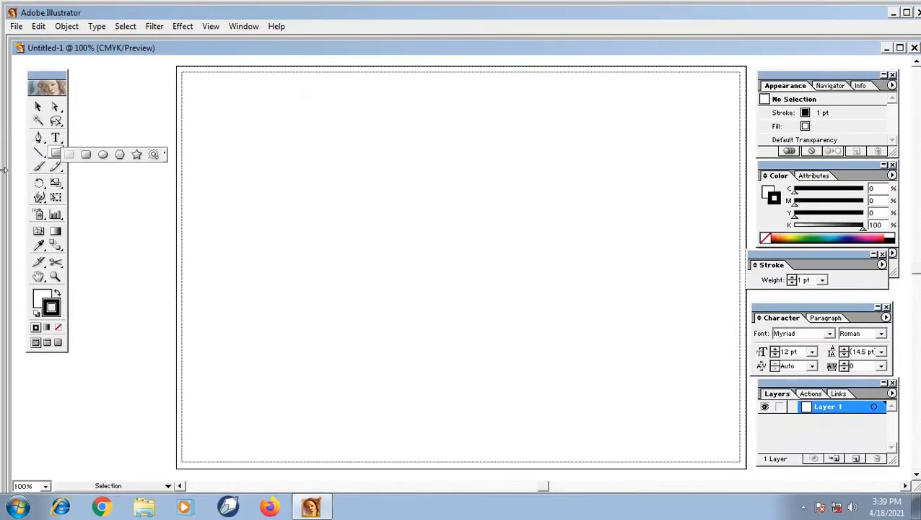
left_click(137, 160)
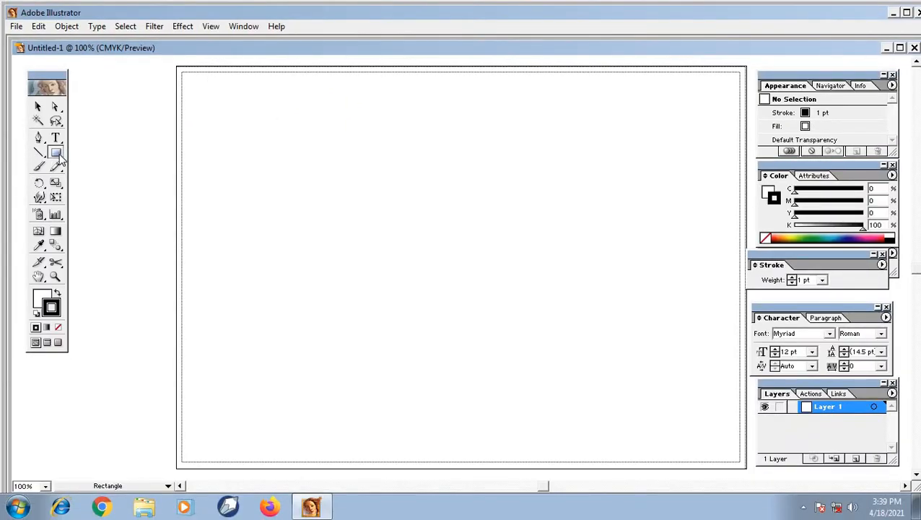
left_click(61, 160)
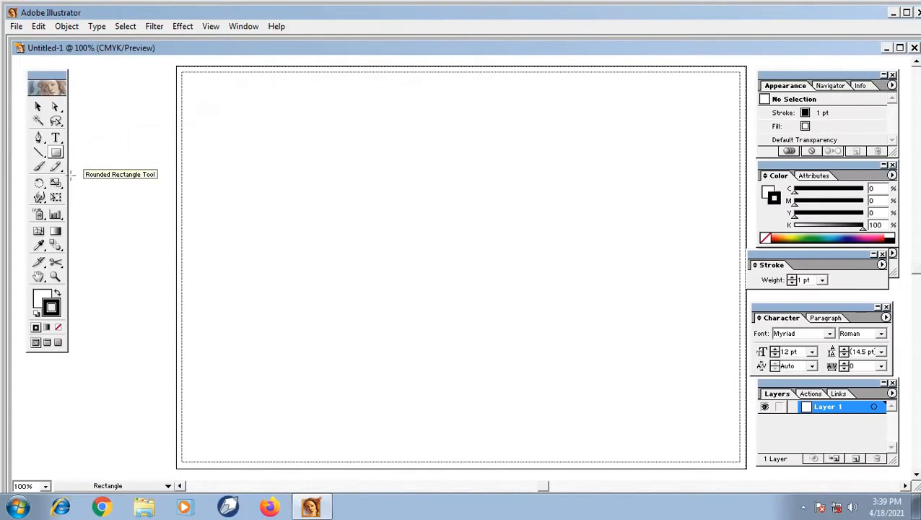
Step: Draw a wide sharp-cornered rectangle across the artboard's upper part and delete it
left_click_drag(199, 122, 608, 260)
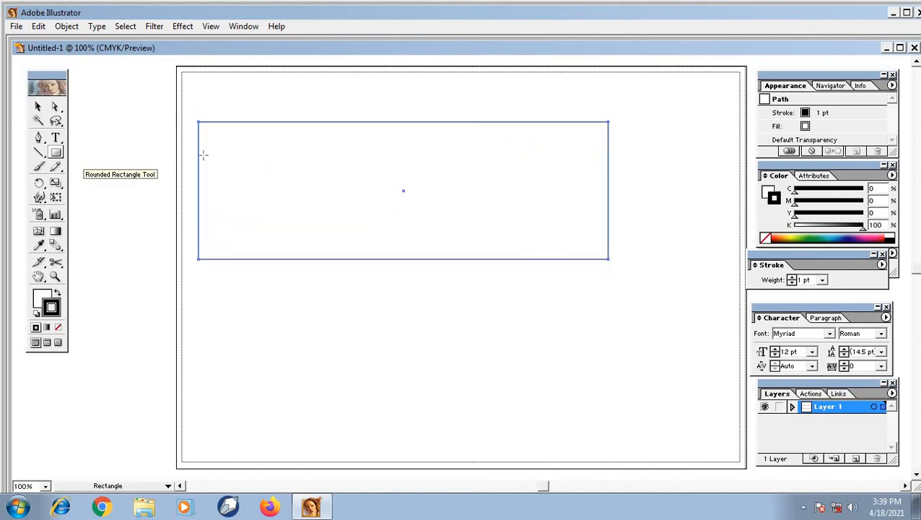
left_click(57, 155)
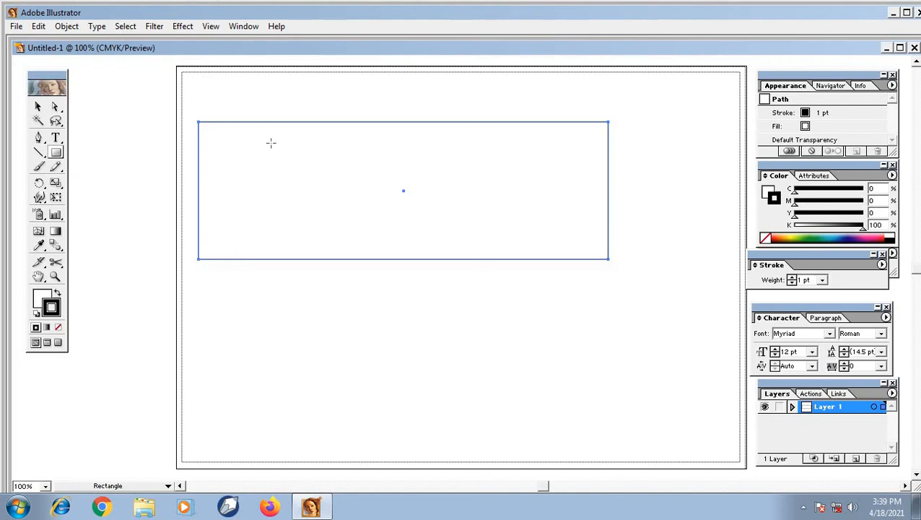
key("v")
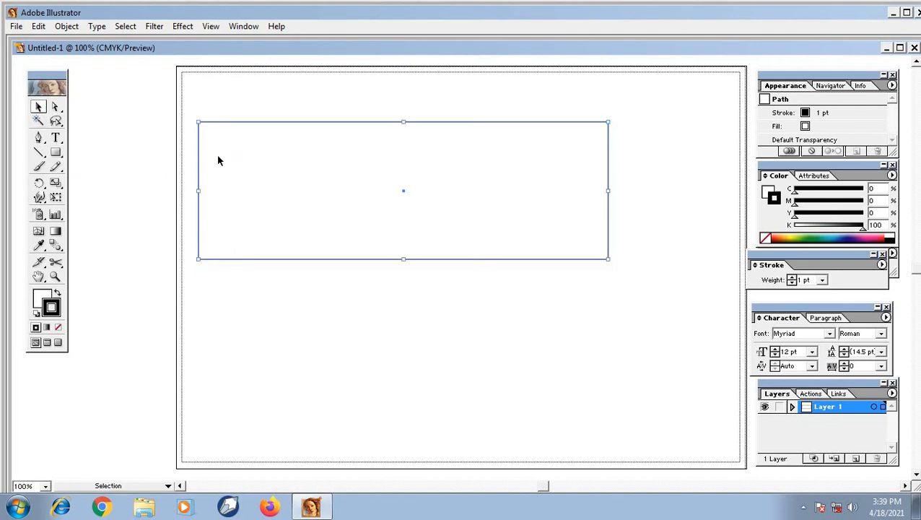
key("Delete")
Step: Draw a wide rounded rectangle in the artboard's upper-left area with the Rounded Rectangle tool
left_click_drag(57, 159, 87, 154)
left_click_drag(186, 139, 416, 222)
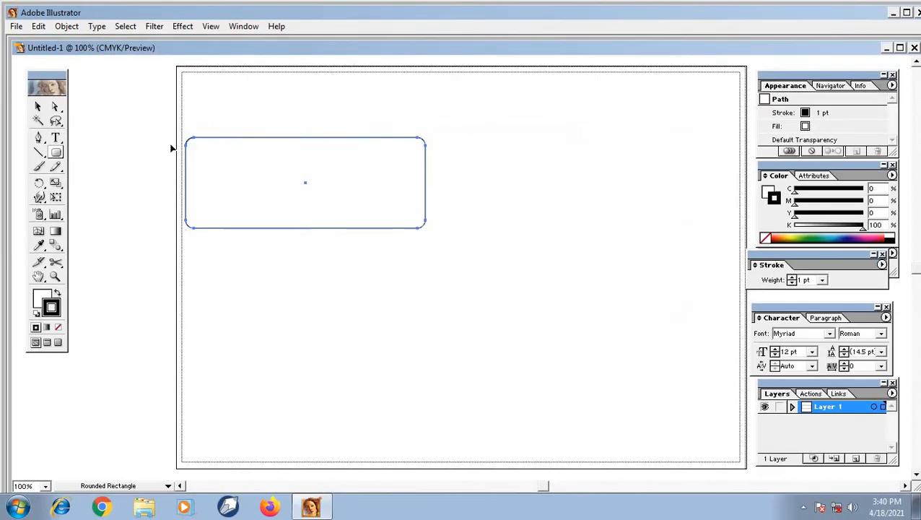
right_click(171, 149)
left_click(455, 149)
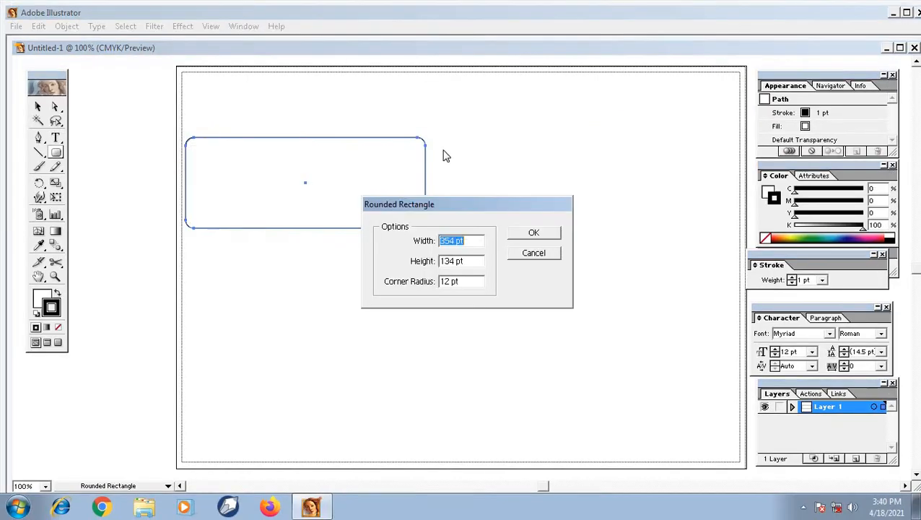
left_click(534, 253)
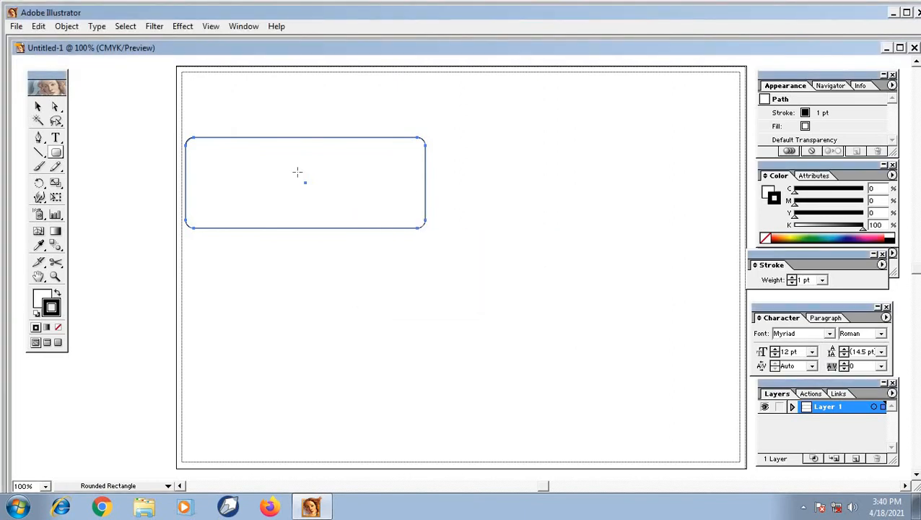
Step: Delete the wide rounded rectangle from the artboard
left_click(38, 107)
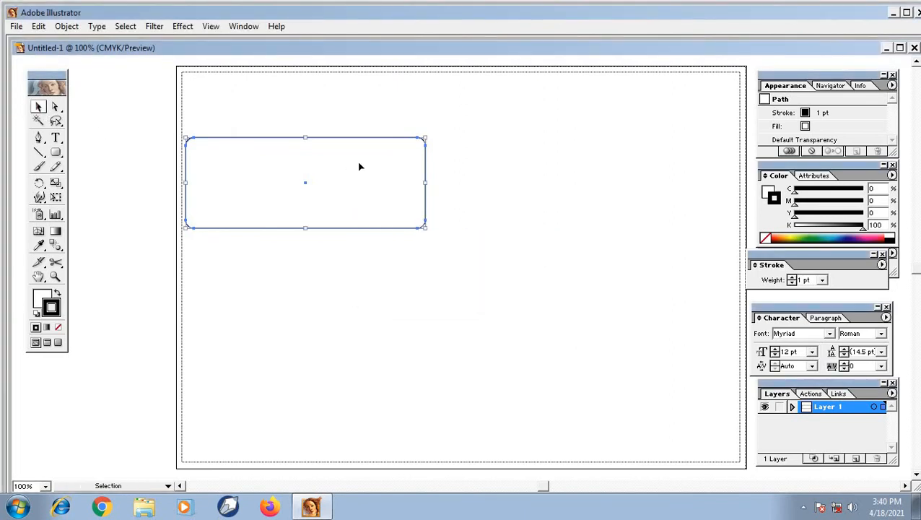
key("Delete")
Step: Draw a rounded square about 436 pt on each side with the Rounded Rectangle tool and delete it
left_click(56, 152)
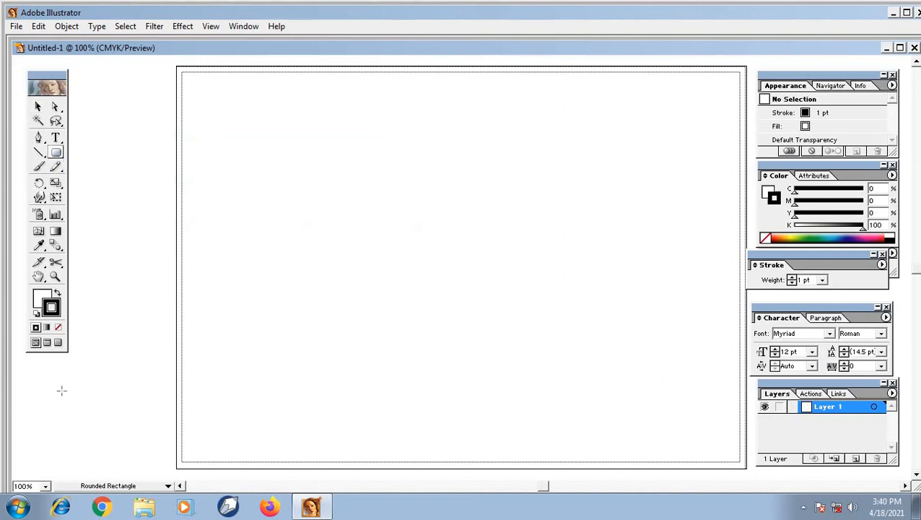
left_click_drag(198, 133, 493, 428)
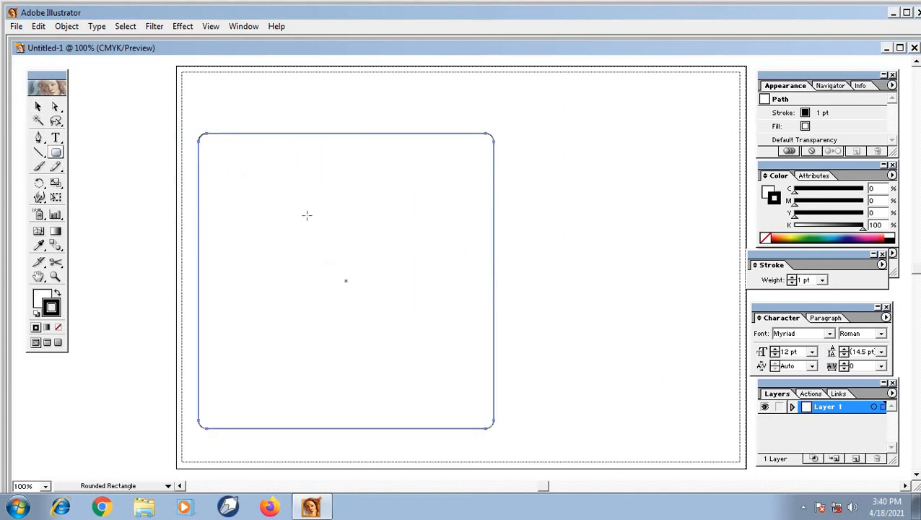
key("Delete")
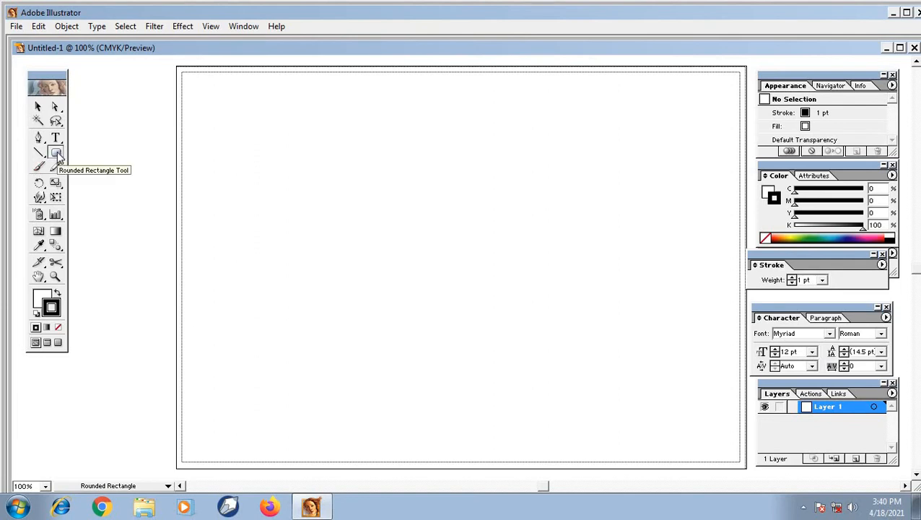
Step: Create a 436 by 436 pt rounded rectangle with a 25 pt corner radius from exact dimensions, and delete it
left_click(234, 141)
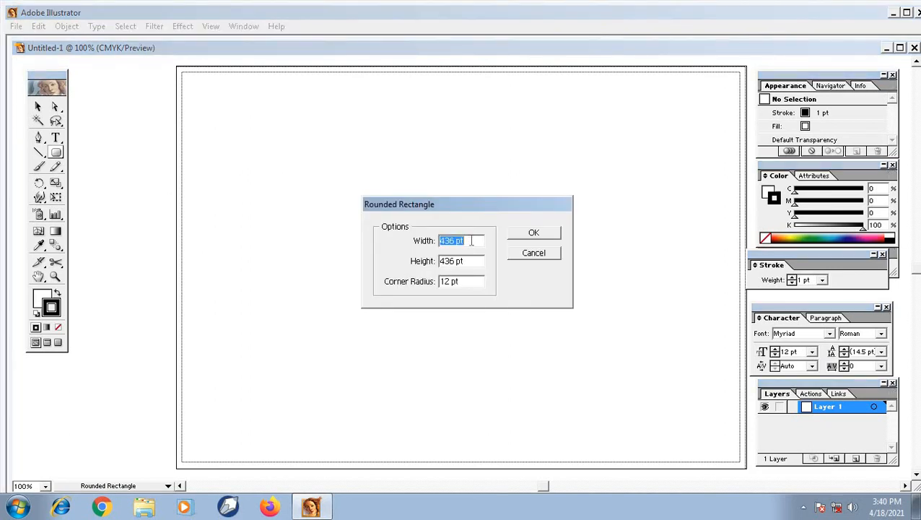
left_click(466, 282)
left_click_drag(446, 280, 415, 279)
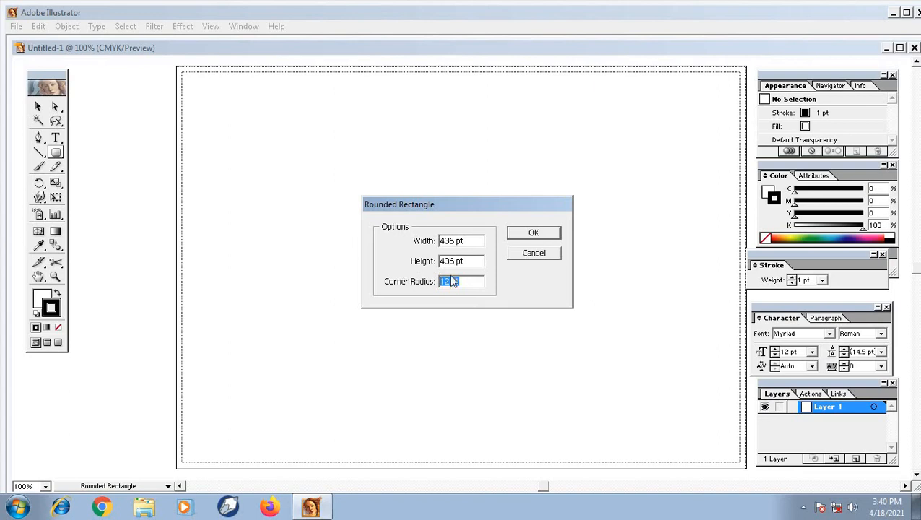
type("25")
left_click(533, 234)
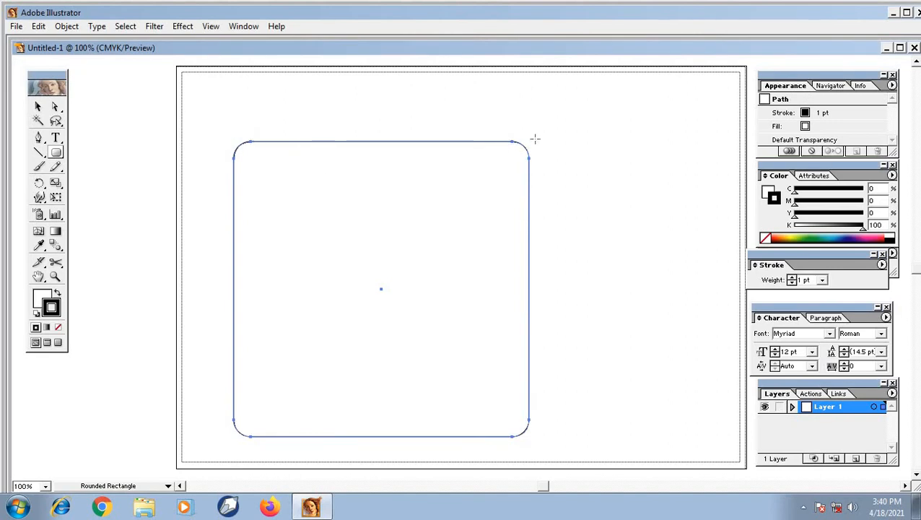
left_click(38, 106)
key("Delete")
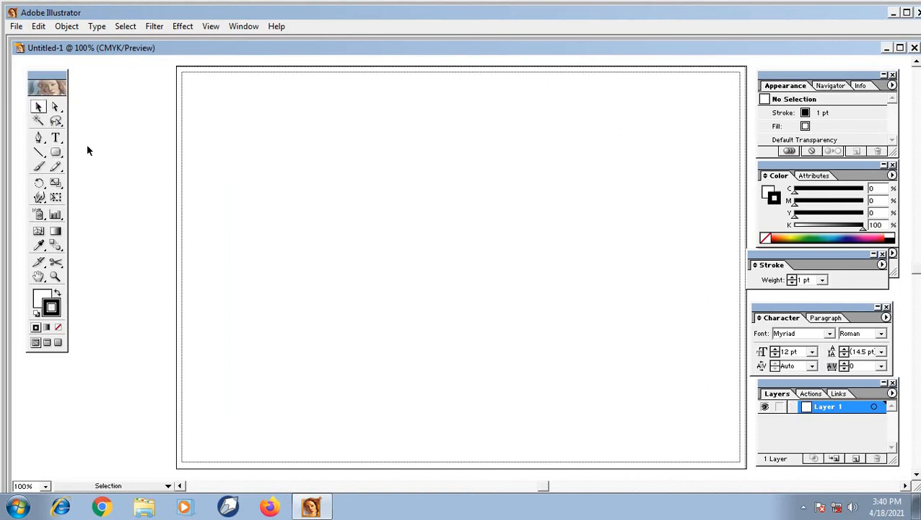
Step: Create a 436 by 436 pt rounded rectangle with a 50 pt corner radius from exact dimensions, and delete it
left_click(55, 153)
left_click(410, 202)
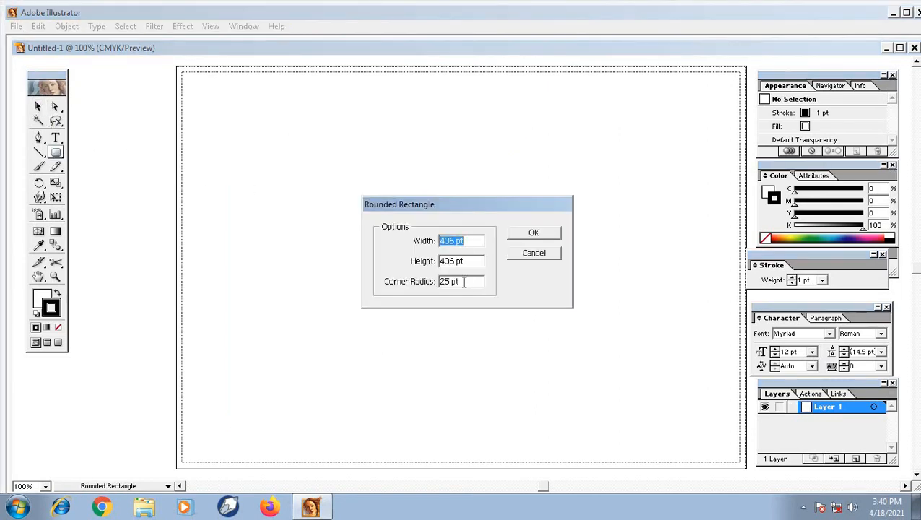
key("Tab")
key("Tab")
type("50")
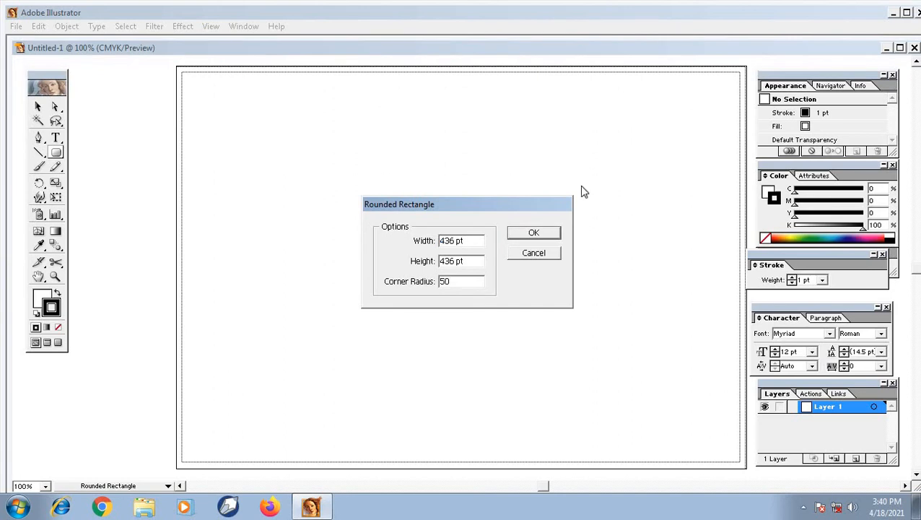
left_click(533, 233)
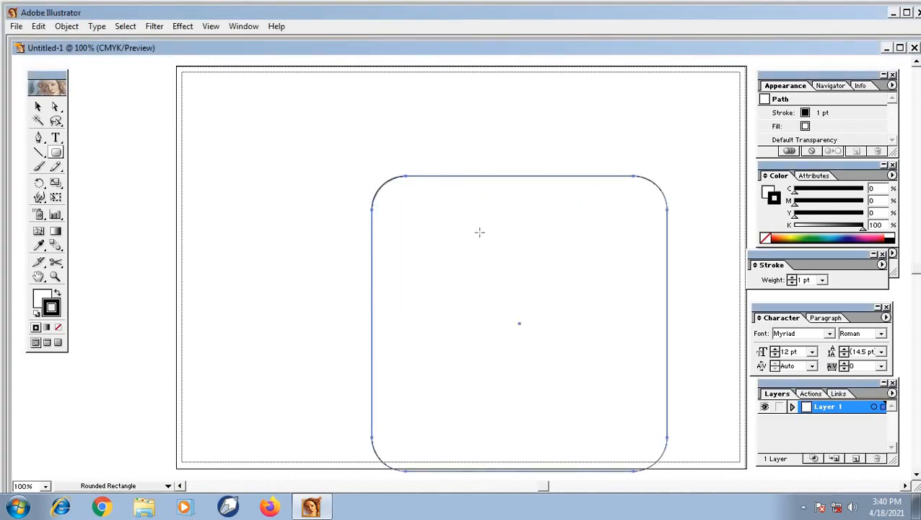
key("Delete")
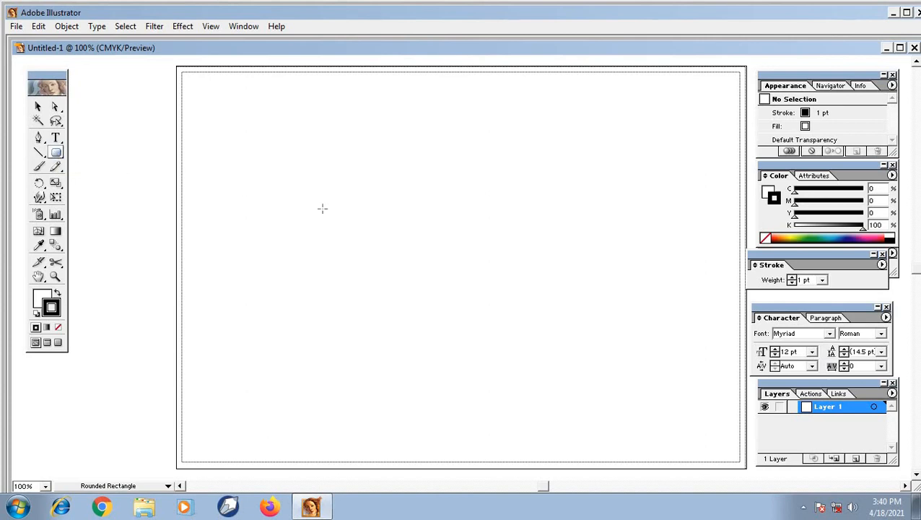
Step: Draw a wide rounded rectangle, switching its corners between square and fully rounded while sizing it, finish it fully rounded, and delete it
left_click_drag(216, 138, 469, 294)
key("Right")
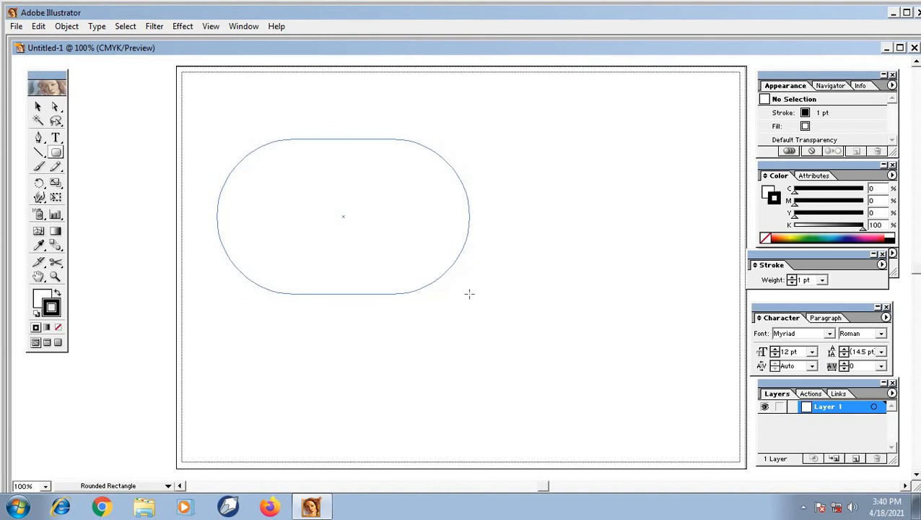
key("Left")
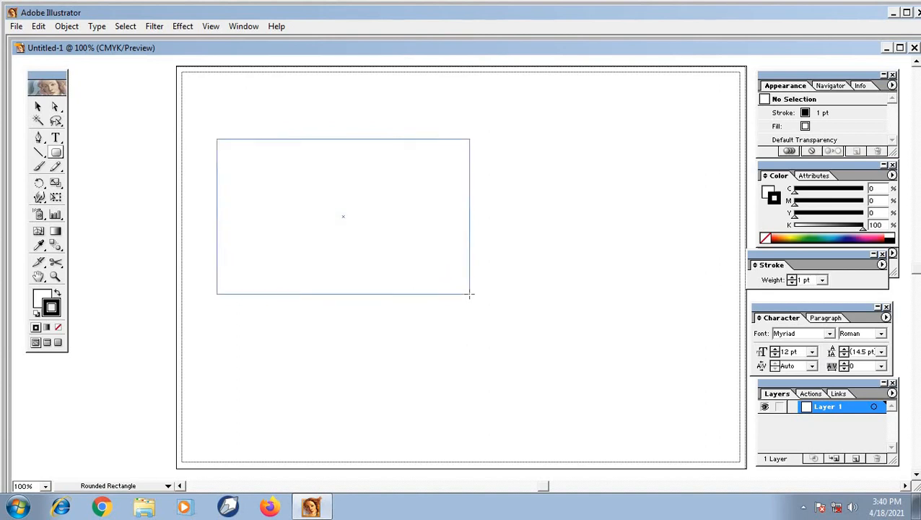
key("Right")
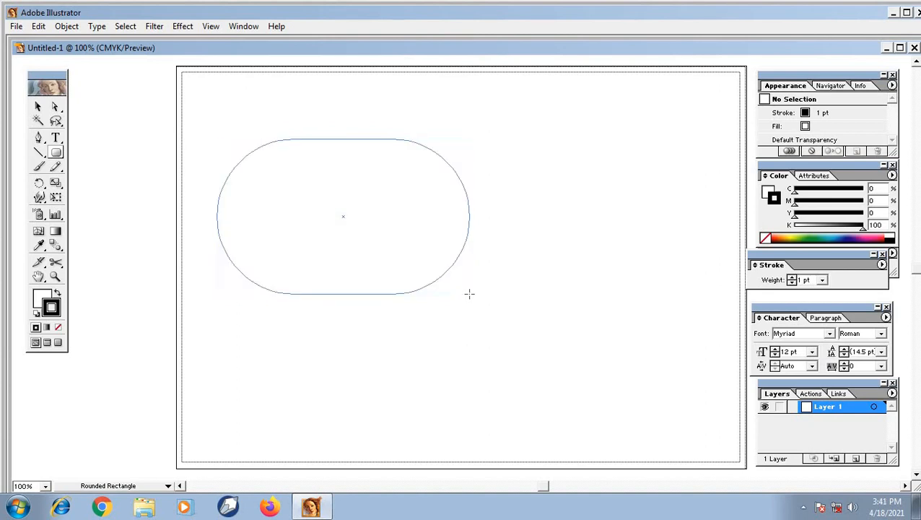
left_click_drag(469, 294, 575, 315)
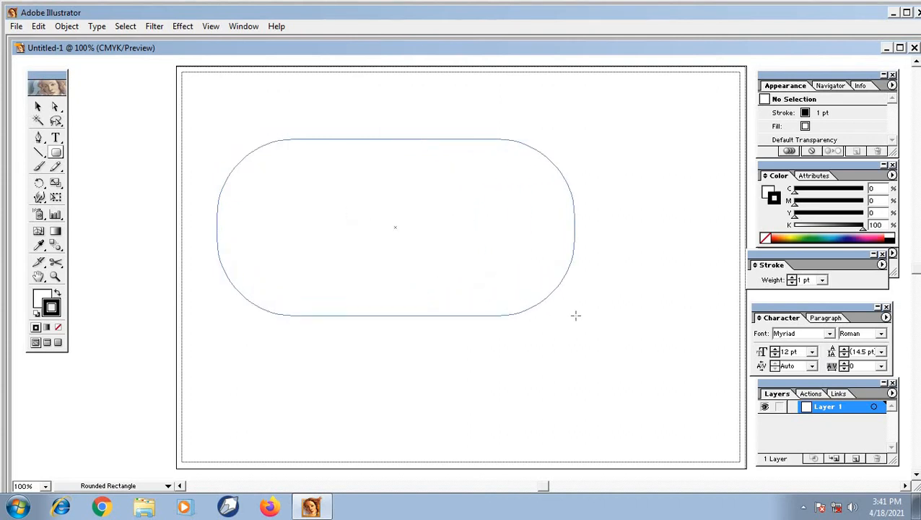
key("Right")
left_click_drag(575, 315, 576, 316)
key("Left")
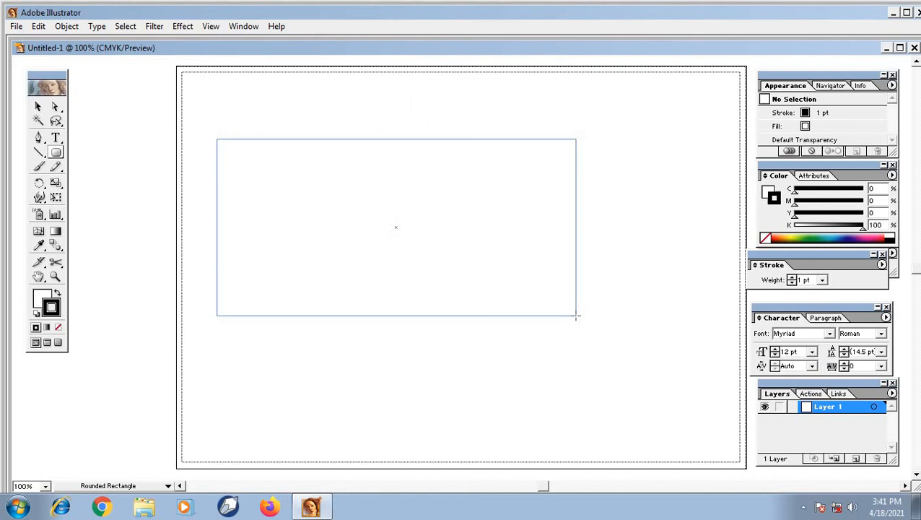
left_click_drag(576, 315, 575, 316)
key("Right")
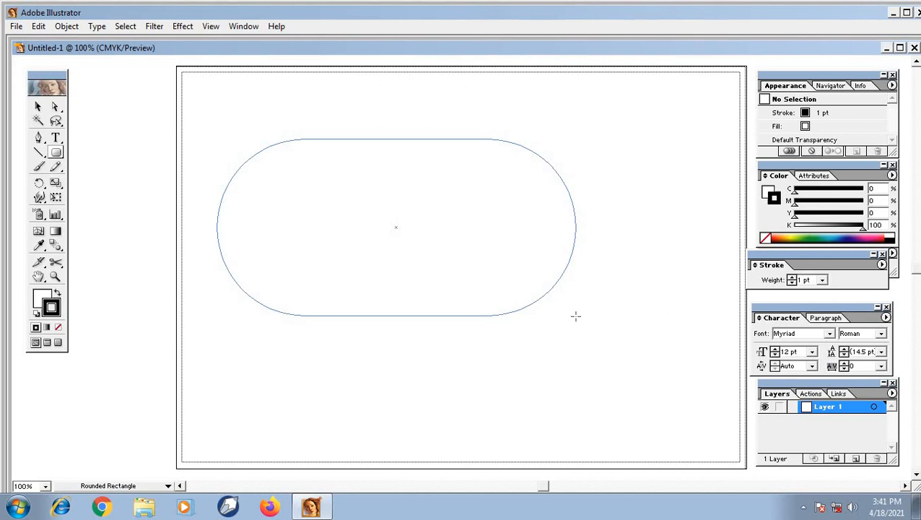
left_click_drag(575, 315, 575, 315)
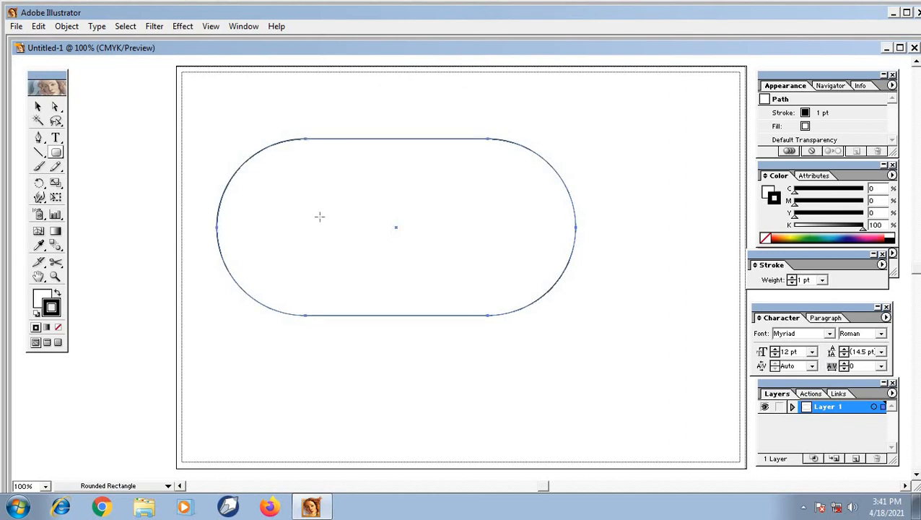
key("Delete")
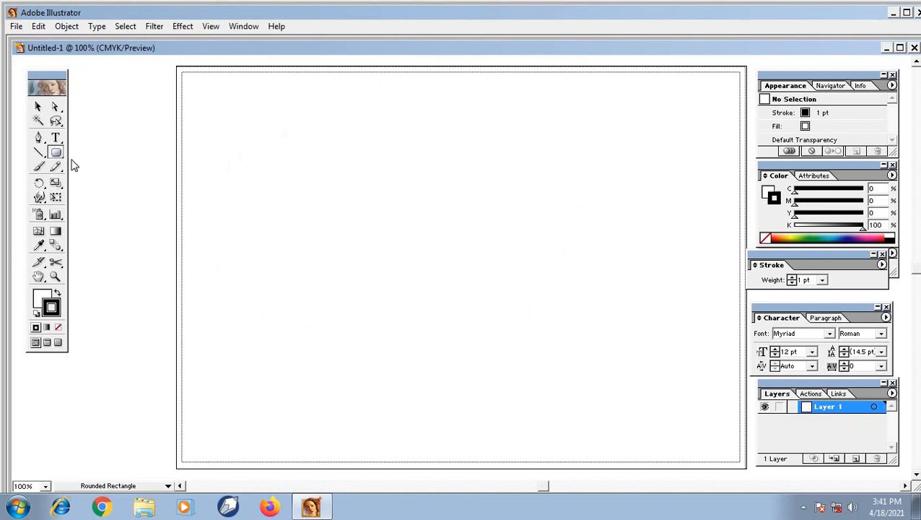
Step: Draw a fully rounded rectangle in the upper-right half of the artboard and delete it
mouse_move(221, 151)
left_mouse_down()
mouse_move(285, 194)
mouse_move(486, 279)
mouse_move(528, 313)
mouse_move(528, 288)
mouse_move(433, 225)
mouse_move(433, 304)
mouse_move(615, 264)
mouse_move(436, 214)
mouse_move(461, 304)
mouse_move(552, 308)
mouse_move(604, 292)
mouse_move(568, 237)
mouse_move(454, 226)
mouse_move(439, 250)
mouse_move(498, 271)
mouse_move(592, 252)
mouse_move(594, 233)
mouse_move(516, 250)
mouse_move(534, 294)
mouse_move(623, 260)
mouse_move(409, 269)
mouse_move(345, 201)
mouse_move(522, 213)
mouse_move(618, 282)
mouse_move(576, 354)
mouse_move(429, 279)
mouse_move(416, 226)
mouse_move(641, 228)
mouse_move(639, 247)
left_mouse_up()
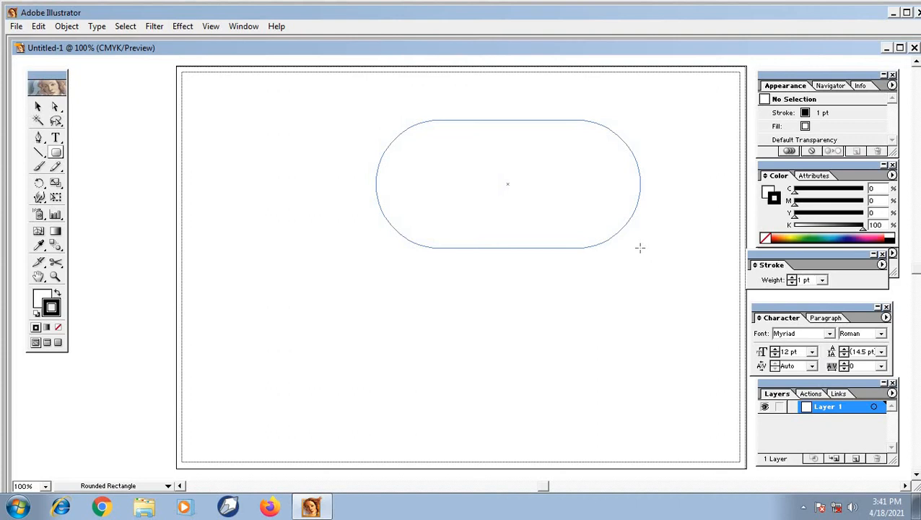
left_click_drag(640, 248, 640, 248)
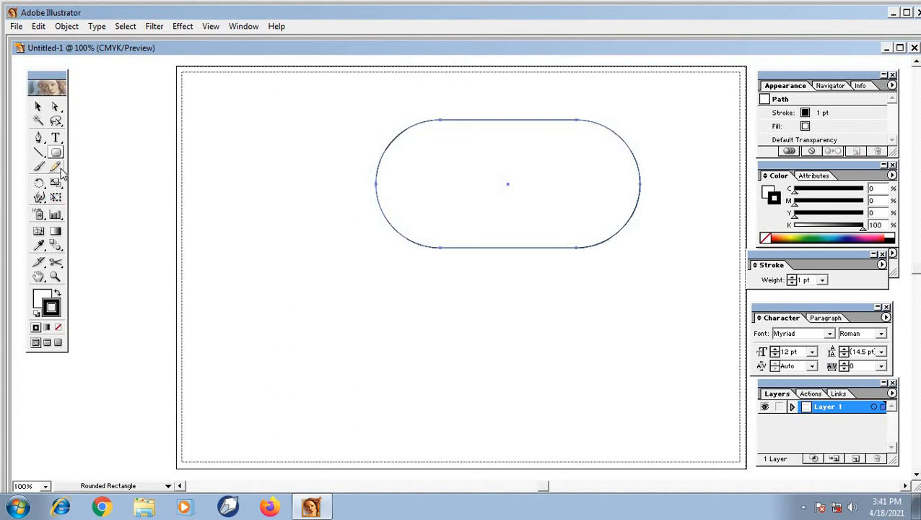
key("Delete")
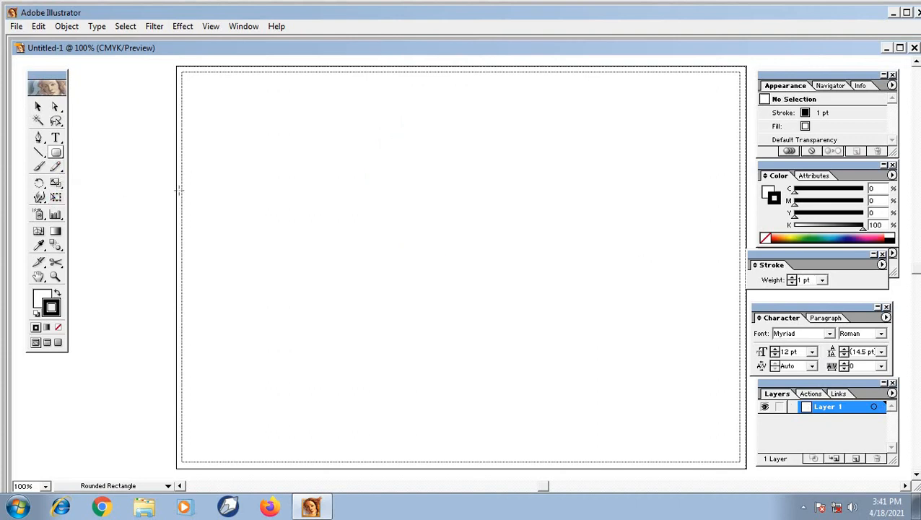
Step: With the Ellipse tool, draw a wide ellipse and a circle about 480 pt across, removing each one after drawing
left_click(57, 152)
left_click_drag(61, 160, 102, 155)
left_click_drag(207, 138, 606, 291)
key("Delete")
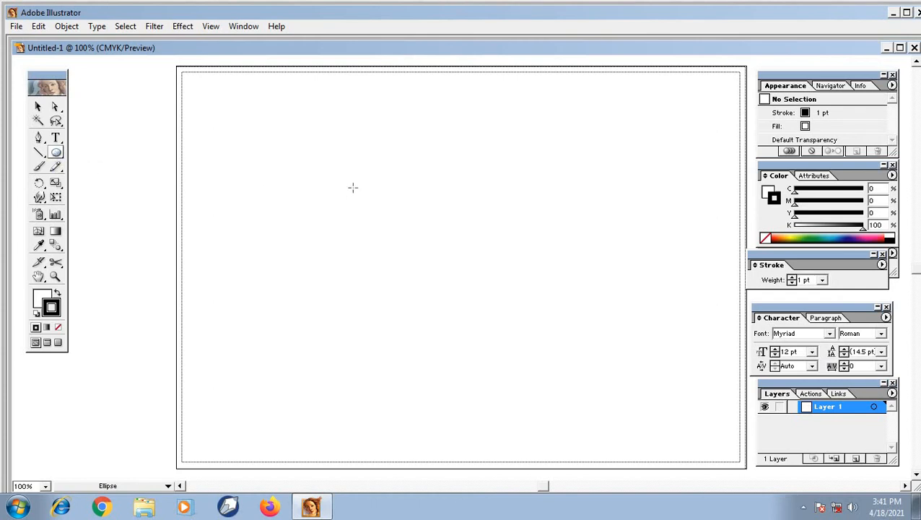
left_click_drag(263, 131, 580, 307)
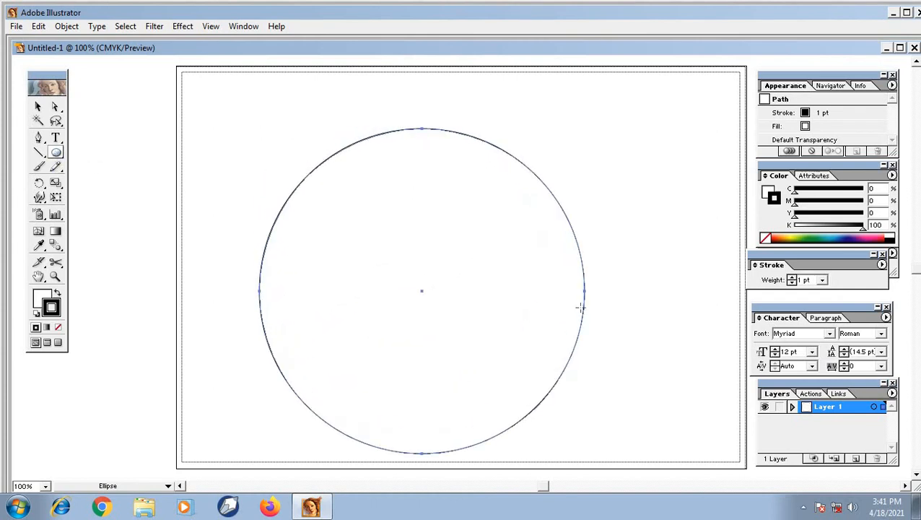
key("ctrl+z")
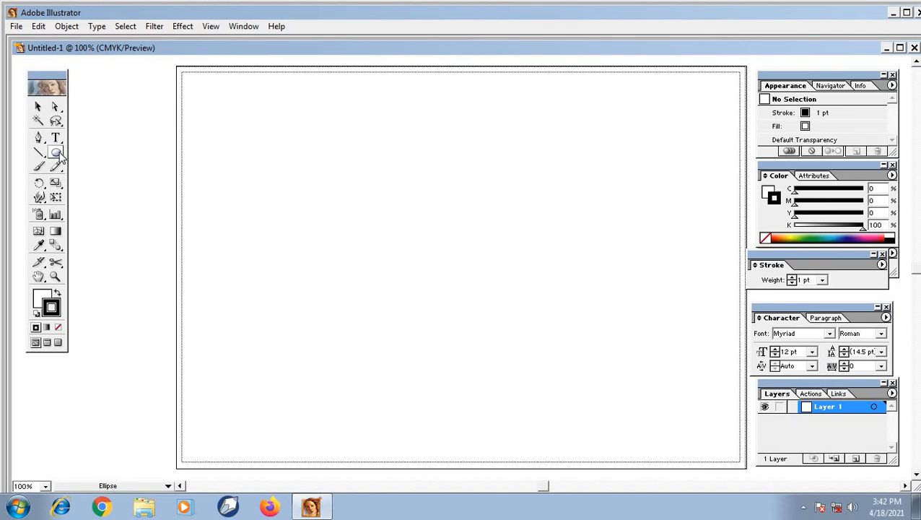
Step: Create an ellipse 200 pt wide from exact dimensions and delete it
left_click(372, 170)
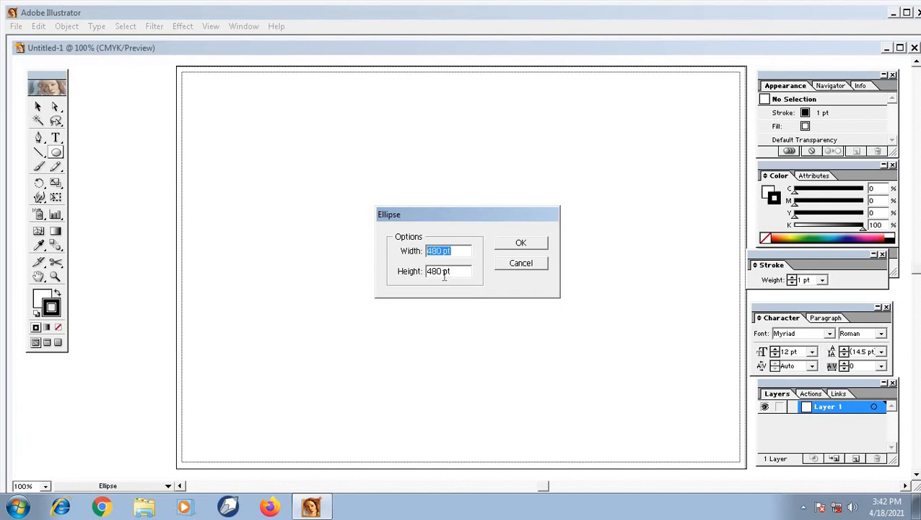
key("Tab")
key("shift+Tab")
type("2")
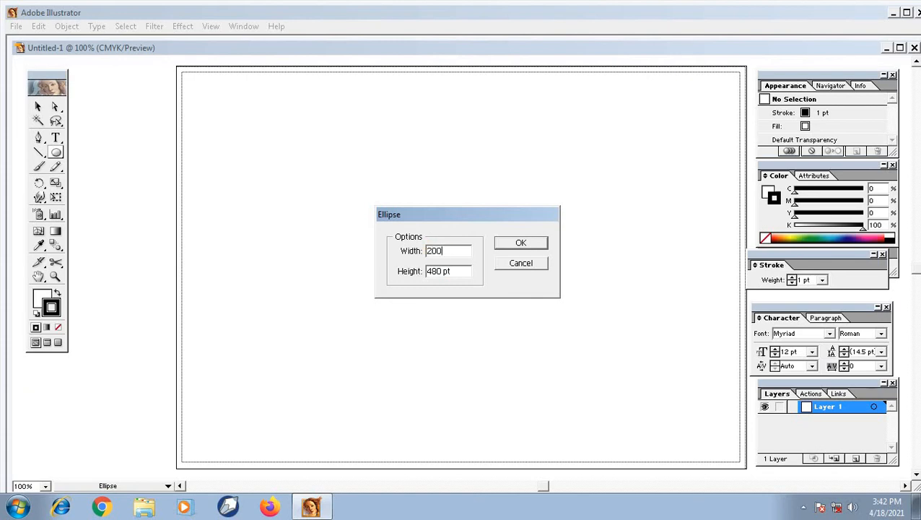
type("00")
key("Tab")
type("20")
left_click(527, 244)
key("Delete")
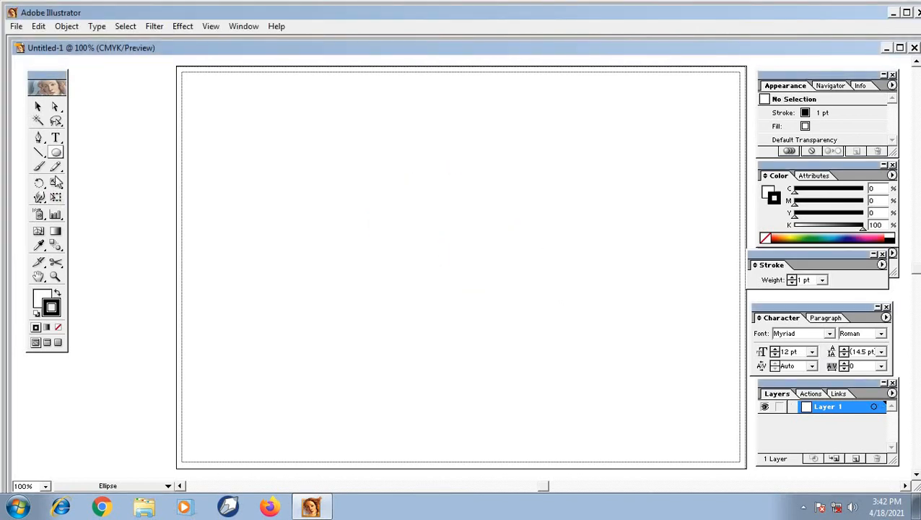
Step: Draw a flat freehand ellipse about 456 pt wide and 140 pt high in the artboard's upper half, and delete it
left_click_drag(290, 150, 599, 247)
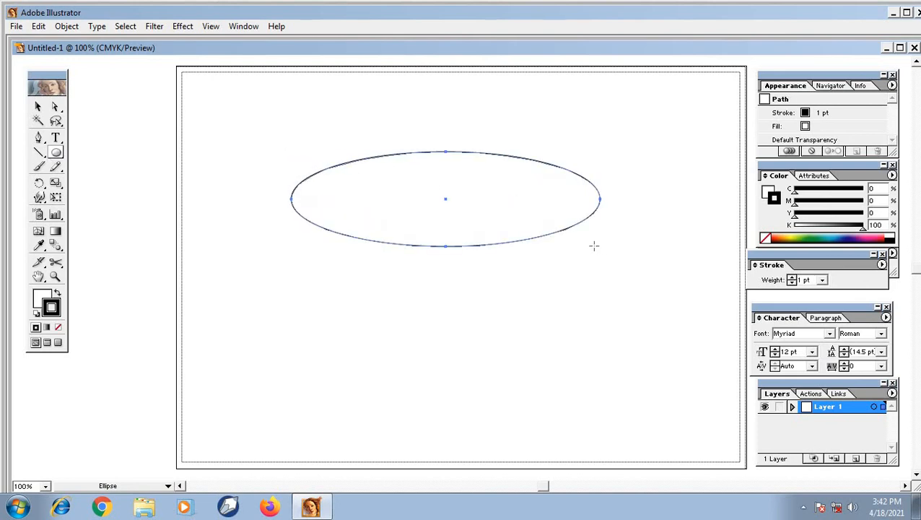
key("Delete")
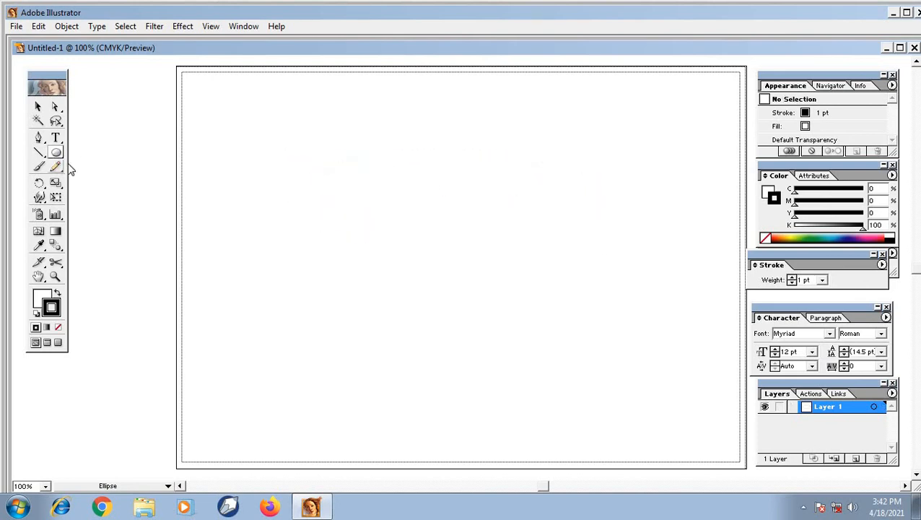
Step: Create an ellipse 1000 pt wide and 500 pt high from exact dimensions, move it toward the artboard's upper left, and delete it
left_click(384, 171)
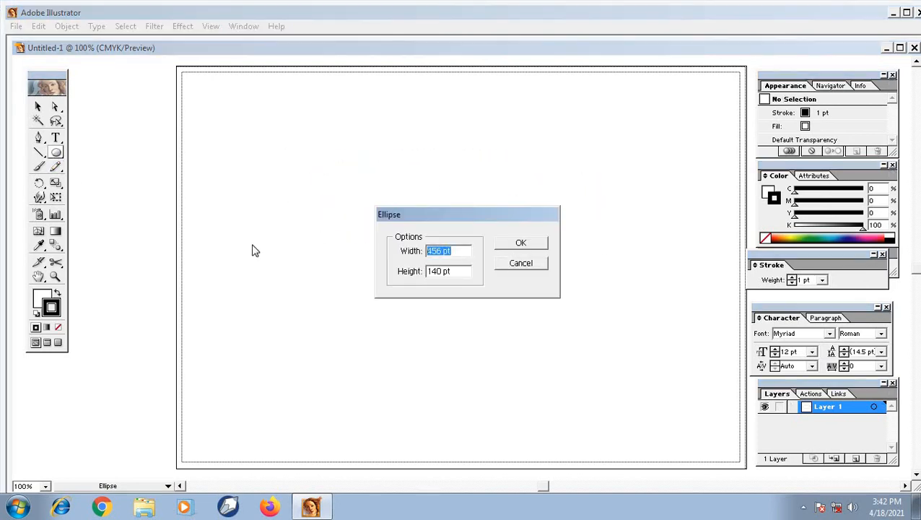
type("1000")
key("Tab")
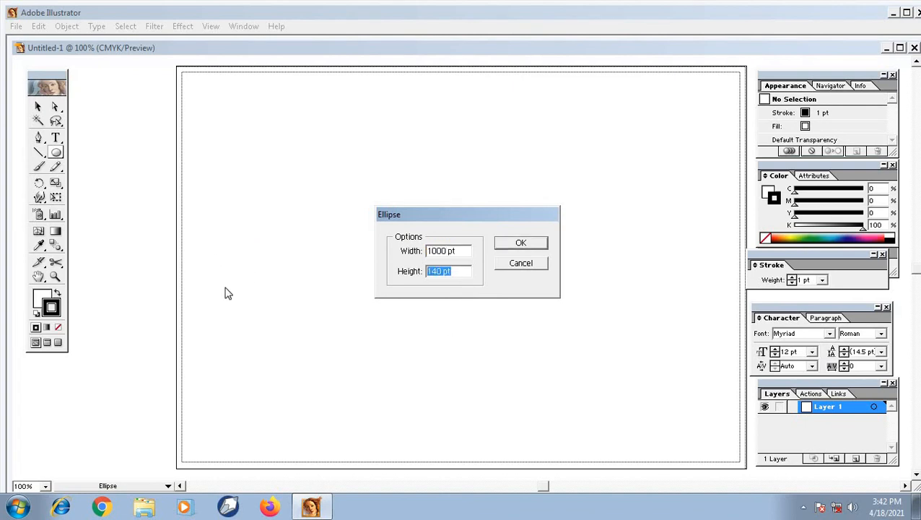
type("500")
left_click(519, 242)
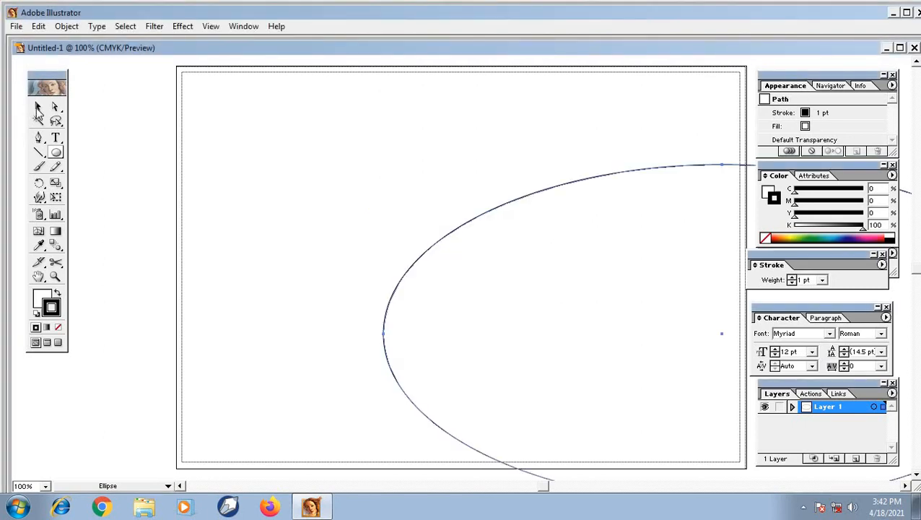
left_click(37, 109)
left_click_drag(546, 238, 211, 171)
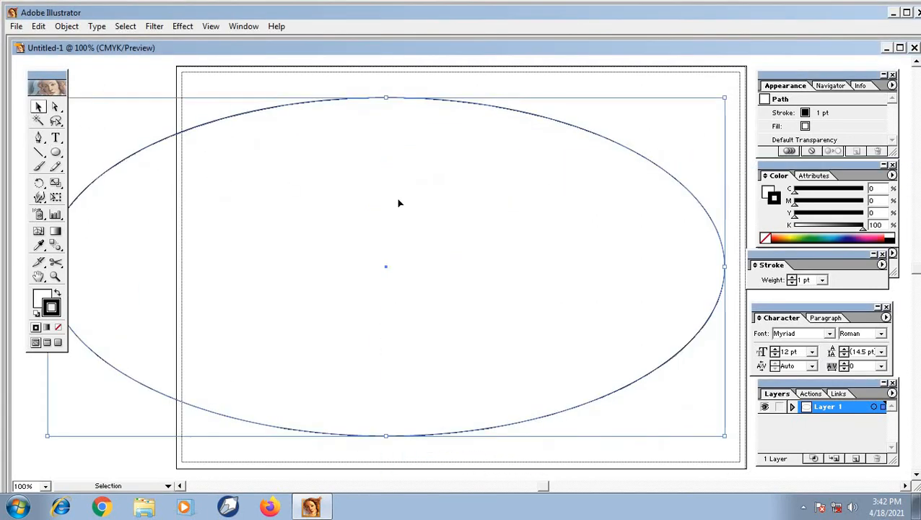
key("Delete")
Step: With the Polygon tool, draw a tilted freehand hexagon, move it to the middle of the artboard, and delete it
left_click_drag(57, 155, 121, 155)
left_click_drag(288, 101, 354, 191)
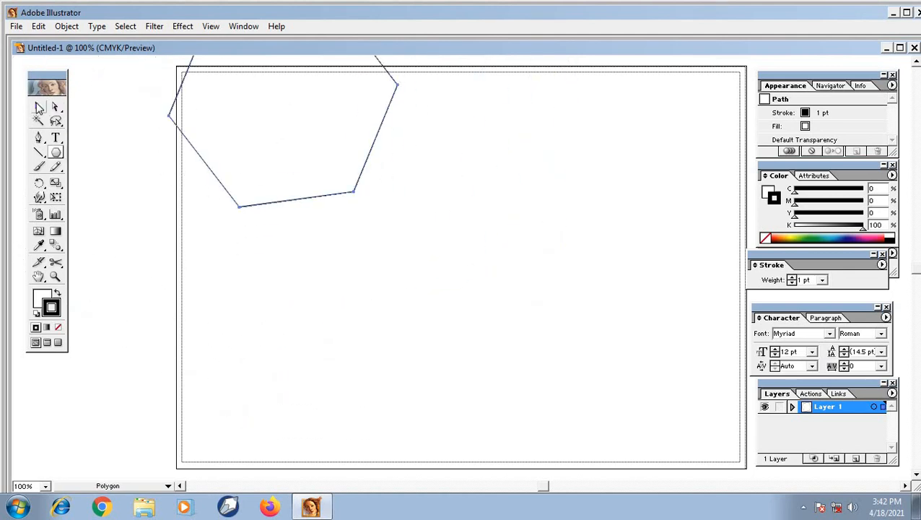
left_click(39, 106)
left_click_drag(306, 135, 431, 250)
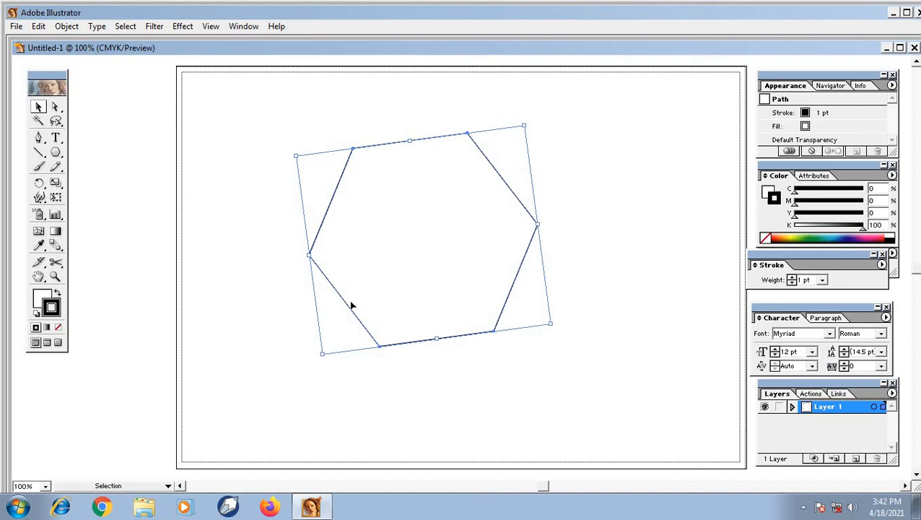
key("Delete")
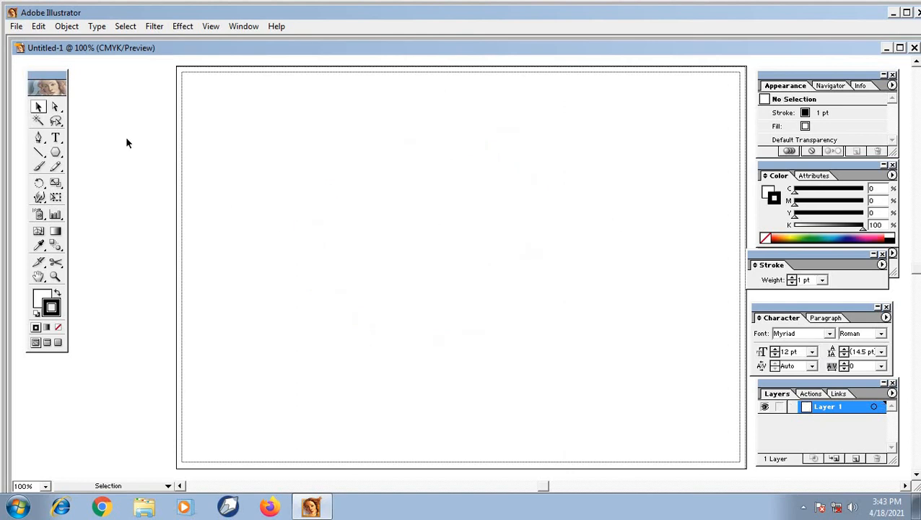
Step: Draw another freehand polygon with a radius of about 129 pt near the artboard's centre and undo it
left_click(57, 151)
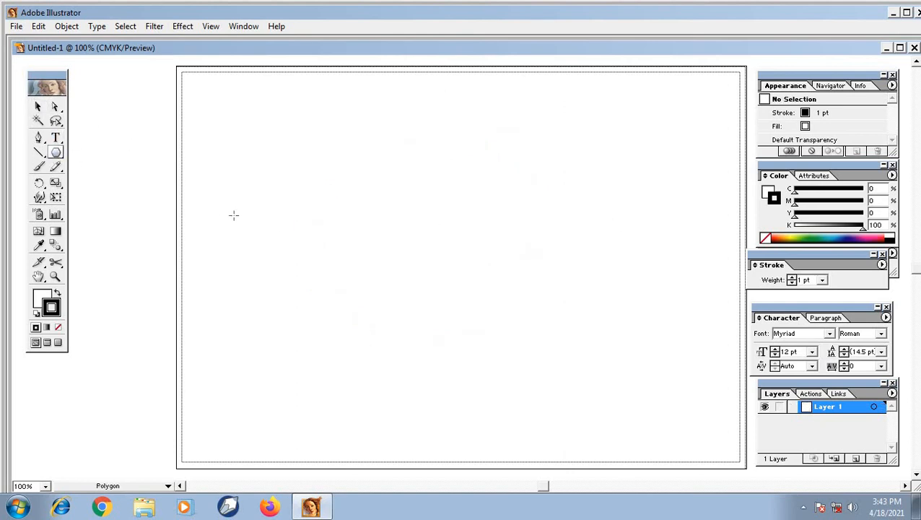
left_click_drag(278, 173, 483, 273)
left_click_drag(387, 243, 335, 226)
key("ctrl+z")
Step: Create a polygon with 10 sides from exact values and delete it
left_click(332, 212)
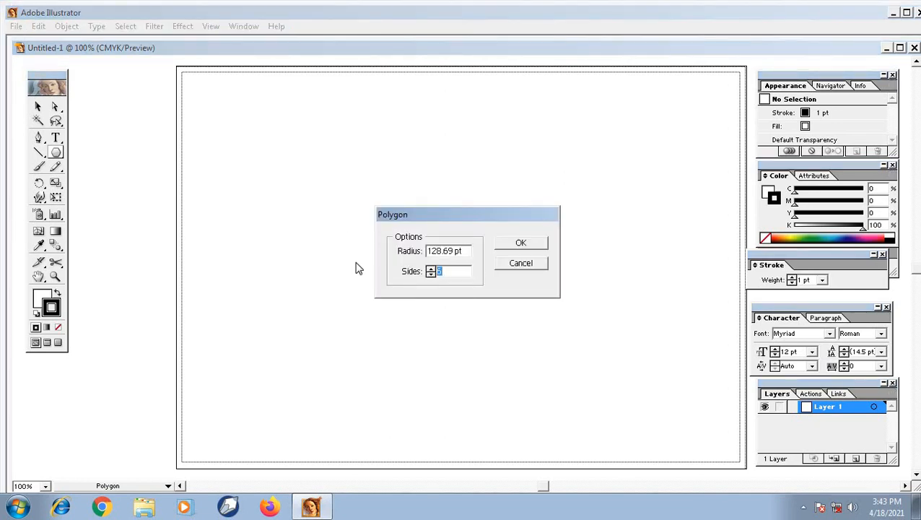
type("10")
left_click(515, 242)
key("Delete")
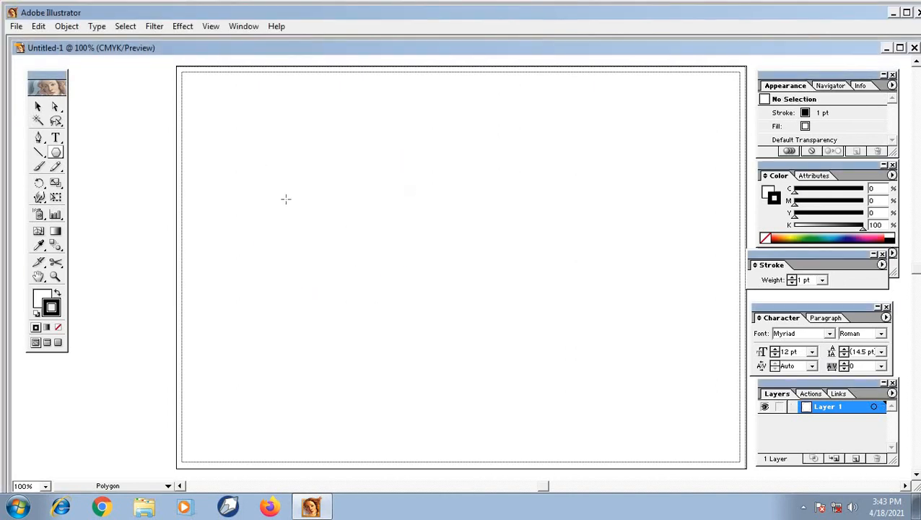
Step: Create a polygon with 7 sides from exact values and delete it
left_click(336, 263)
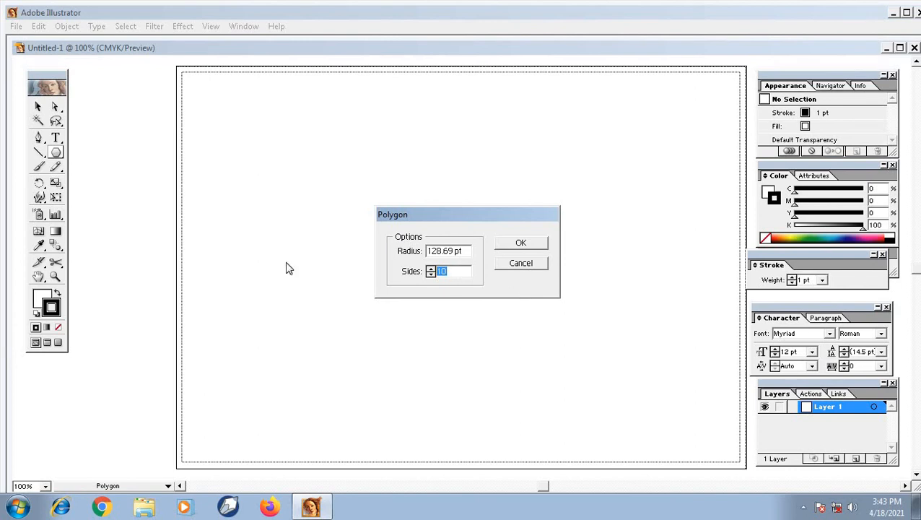
type("7")
left_click(520, 243)
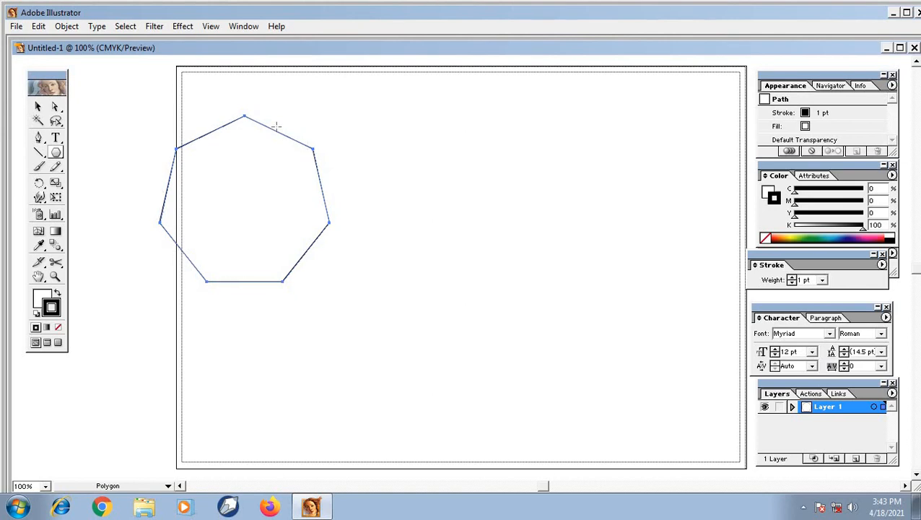
key("Delete")
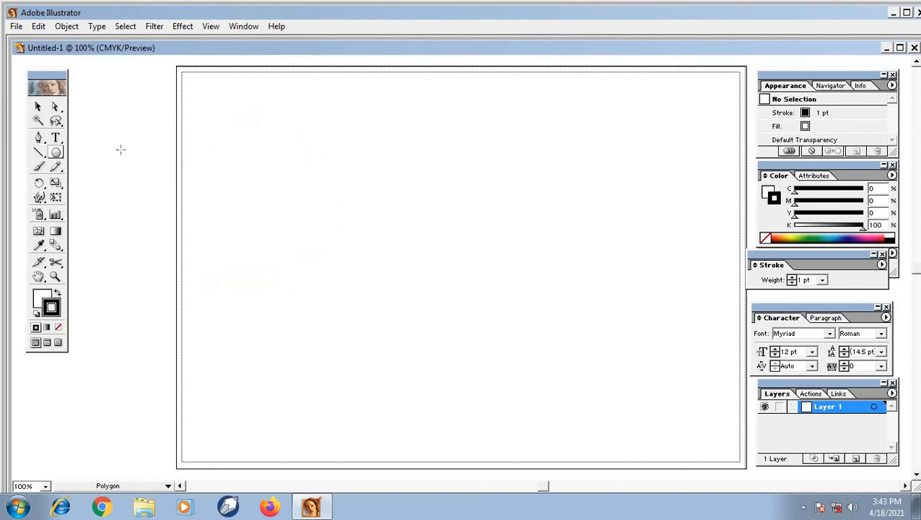
Step: With the Star tool, draw a 10-point freehand star, move it near the artboard's centre, and delete it
left_click_drag(55, 153, 136, 153)
left_click_drag(262, 140, 292, 187)
left_click(38, 107)
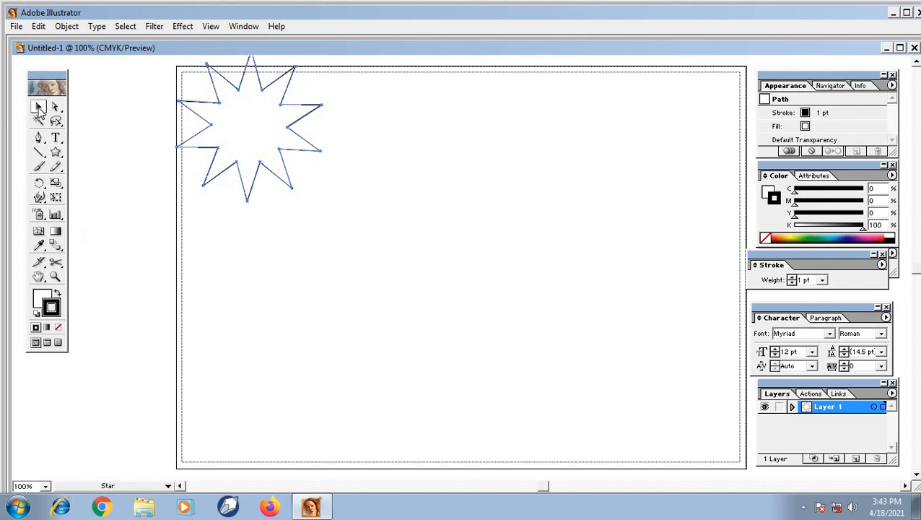
left_click_drag(223, 124, 456, 262)
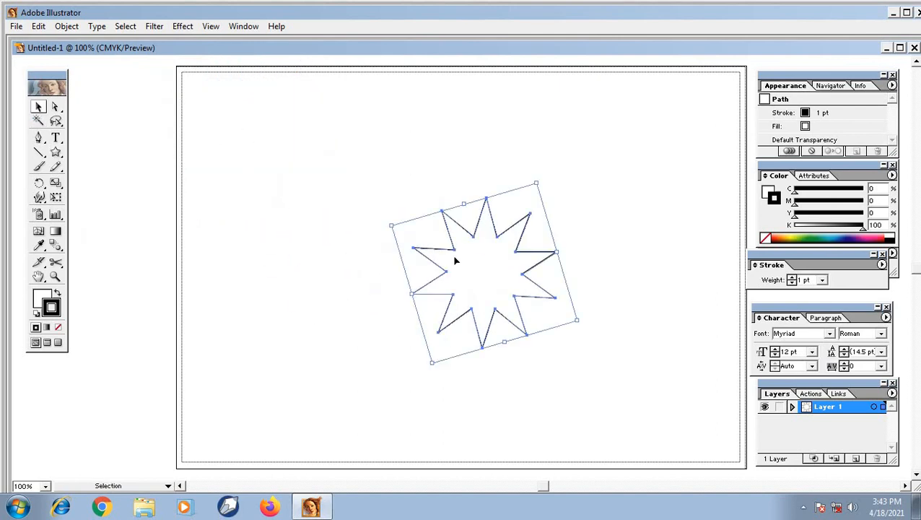
key("Delete")
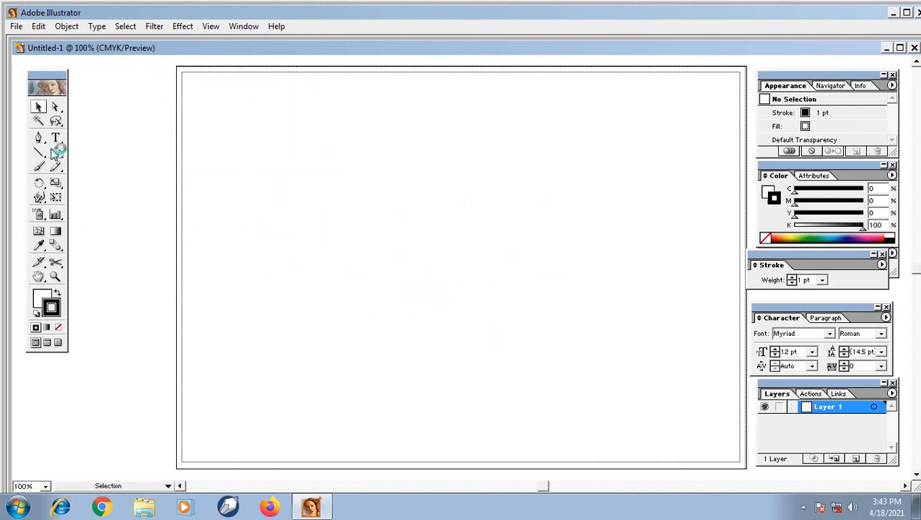
Step: Draw a star about 113 pt in radius in the artboard's upper-left corner, varying its number of points while drawing and ending at 20
left_click(58, 151)
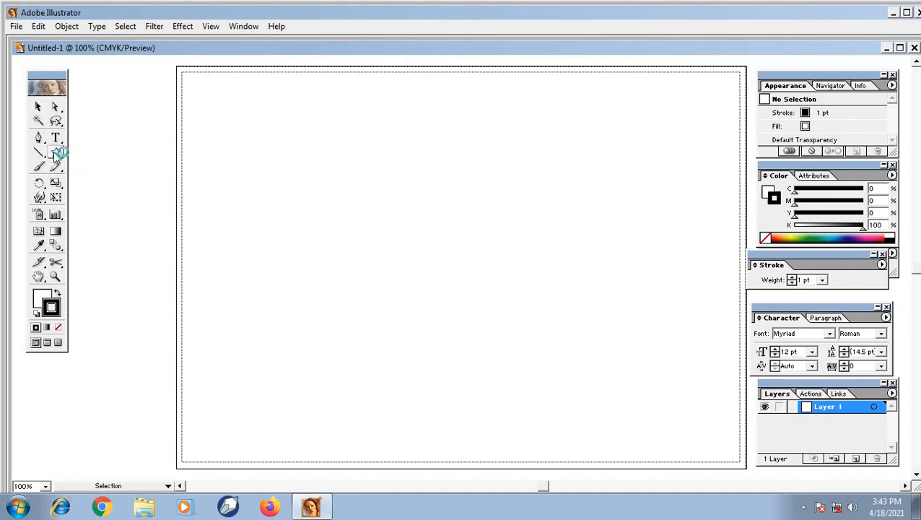
left_click(59, 151, "alt")
left_click_drag(247, 150, 306, 200)
key("Up")
key("Up")
key("Up")
key("Up")
key("Up")
key("Up")
key("Up")
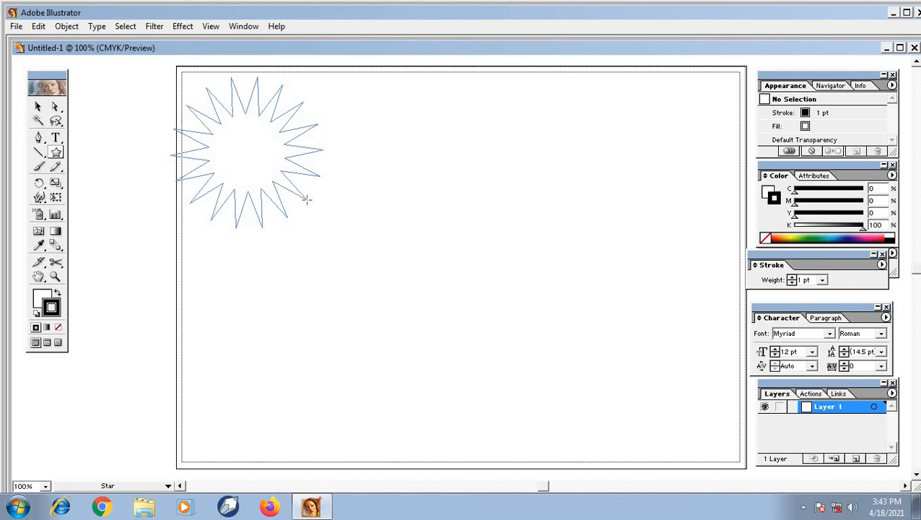
key("Down")
key("Down")
key("Down")
key("Down")
key("Down")
key("Down")
left_click_drag(307, 200, 307, 199)
key("Down")
key("Down")
key("Down")
key("Down")
key("Down")
key("Down")
key("Down")
key("Up")
key("Up")
key("Up")
key("Up")
key("Up")
key("Up")
key("Up")
key("Up")
key("Up")
key("Up")
key("Up")
key("Up")
key("Up")
key("Up")
key("Up")
key("Up")
key("Up")
key("Up")
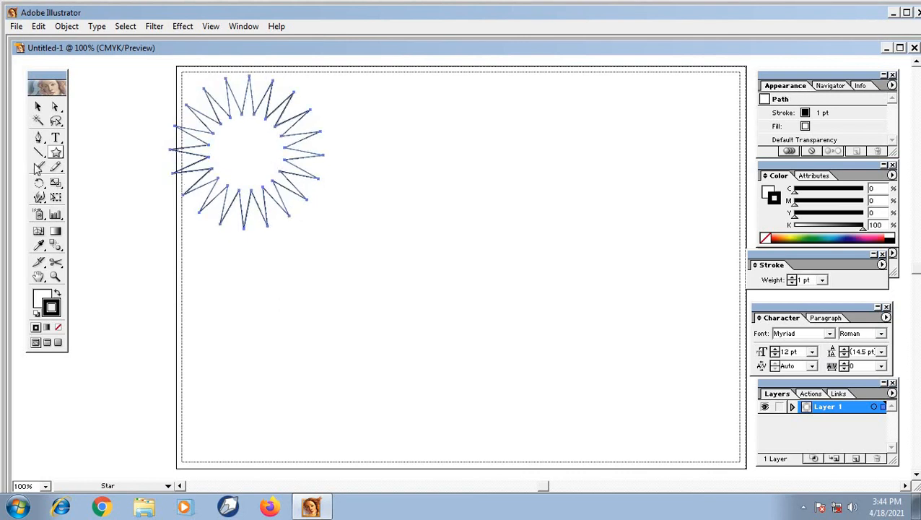
Step: Select the 20-point star and delete it
left_click(37, 106)
left_click(159, 127)
left_click(231, 145)
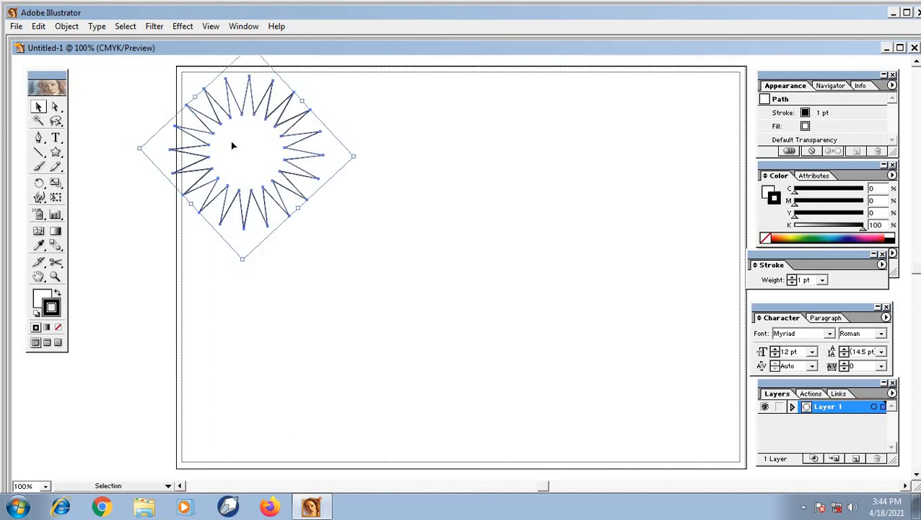
key("Delete")
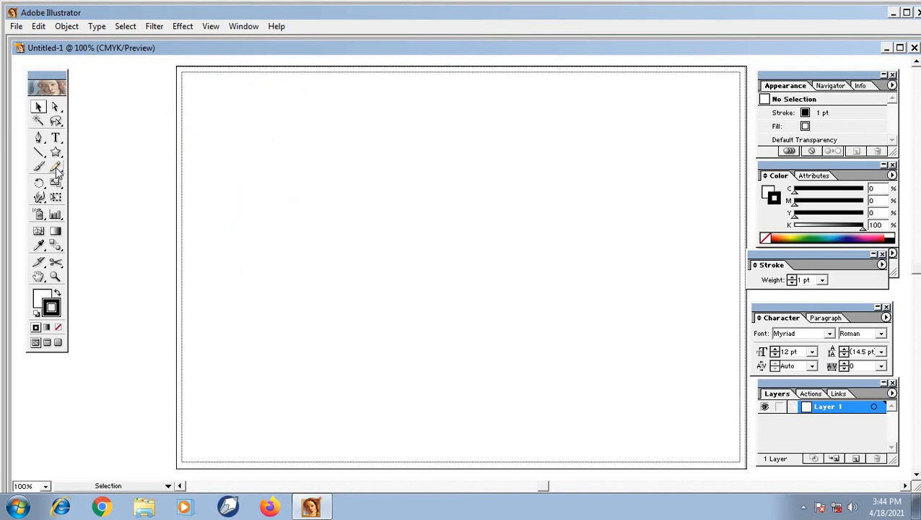
Step: Create a 10-point star from exact values near the artboard's centre and delete it
left_click(56, 152)
left_click(393, 228)
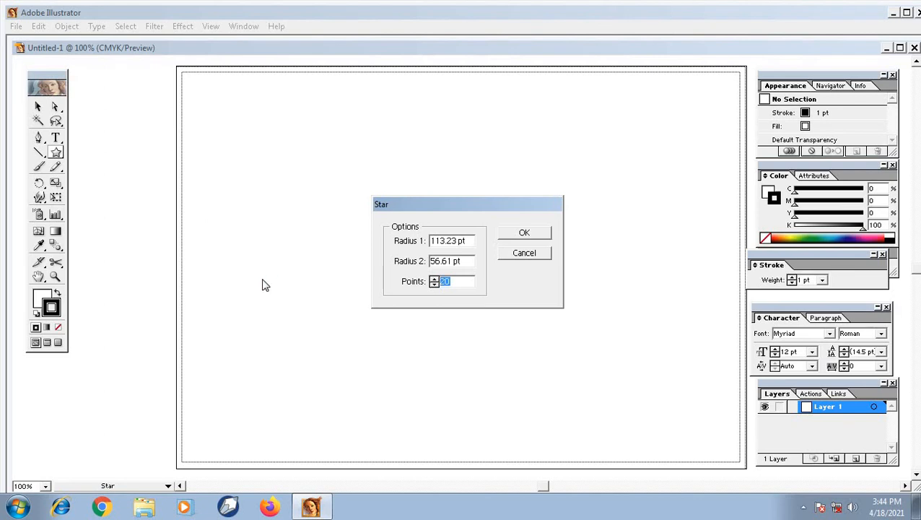
type("1")
left_click(530, 235)
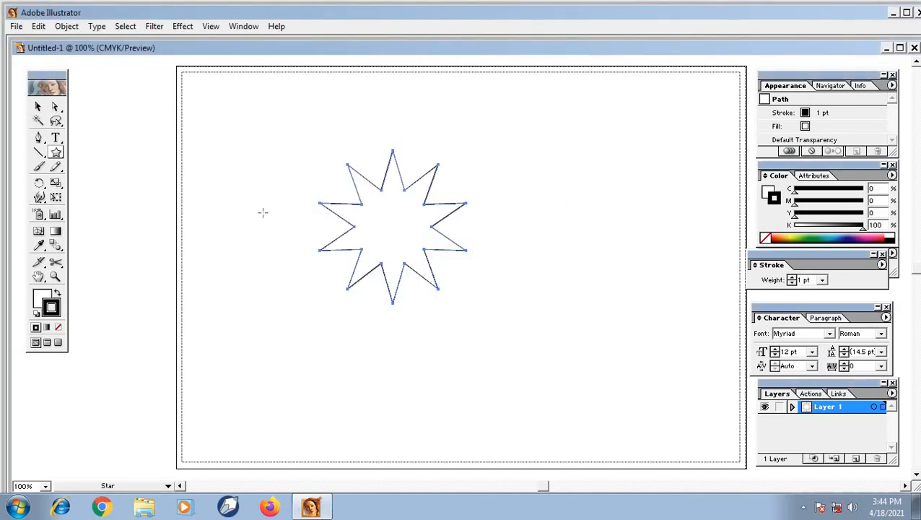
key("Delete")
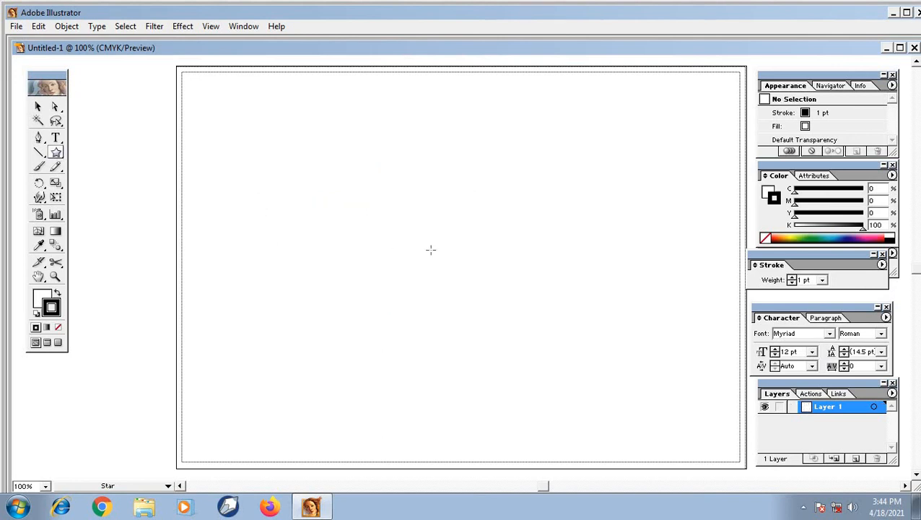
Step: Create a 5-point star from exact values near the artboard's centre and delete it
left_click(431, 249)
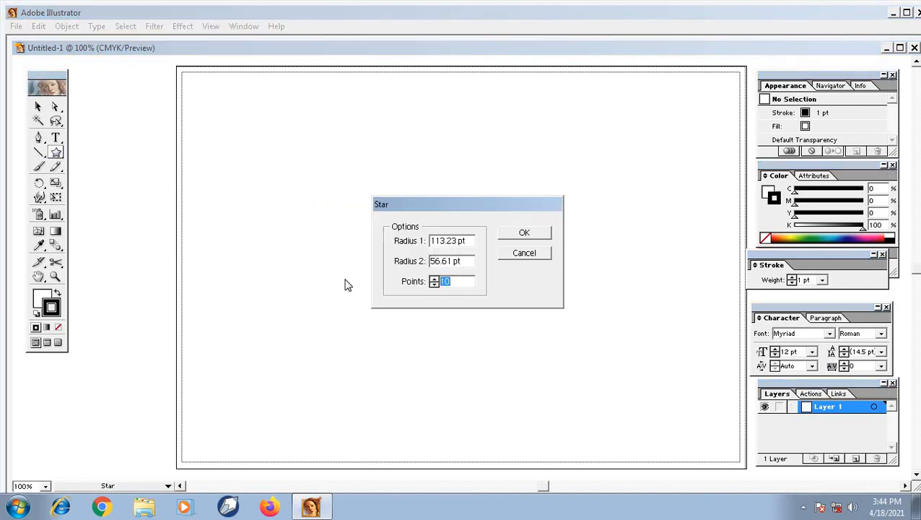
type("5")
left_click(549, 231)
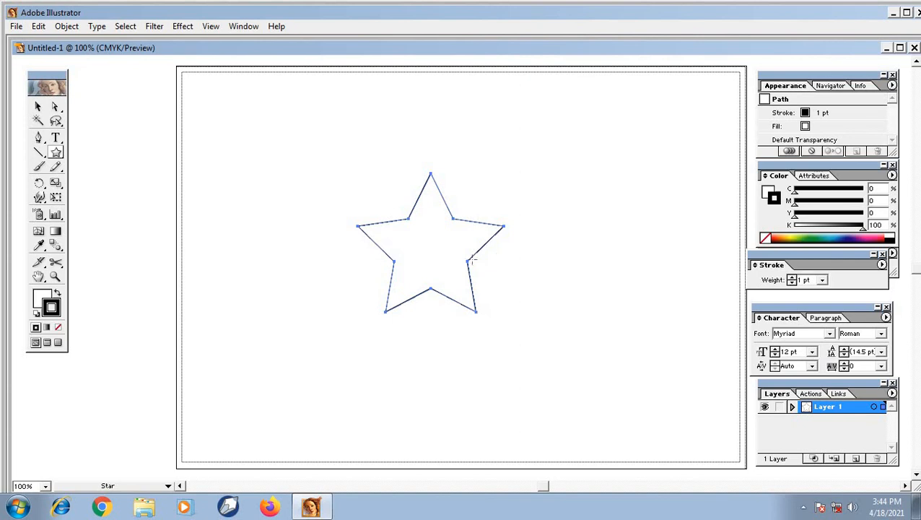
key("Delete")
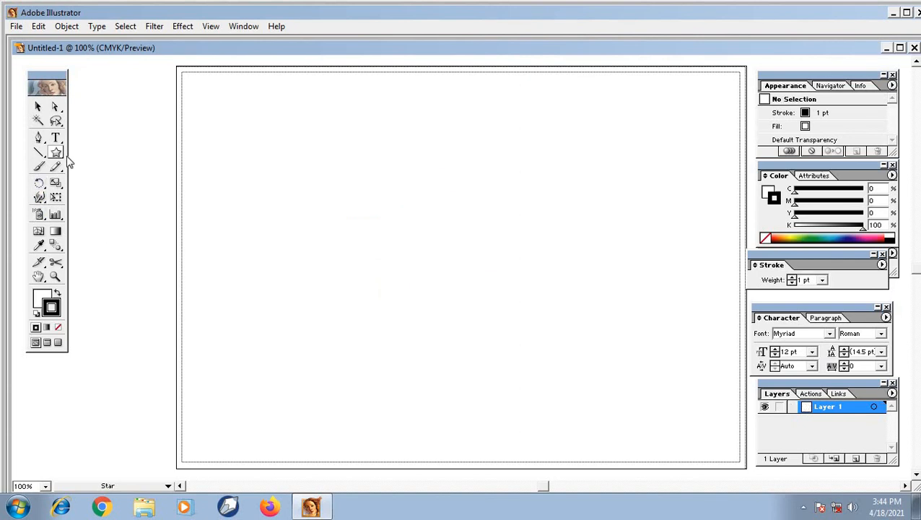
Step: Draw a star about 170 pt in radius left of the artboard's centre, varying its number of points while drawing and ending at 10
left_click_drag(338, 194, 442, 289)
key("Up")
key("Up")
key("Up")
key("Up")
key("Up")
key("Up")
key("Up")
key("Up")
key("Up")
key("Up")
key("Down")
key("Down")
key("Down")
key("Down")
key("Down")
key("Down")
key("Down")
key("Down")
key("Down")
key("Down")
key("Down")
key("Down")
key("Up")
key("Up")
key("Up")
key("Up")
key("Up")
key("Up")
key("Up")
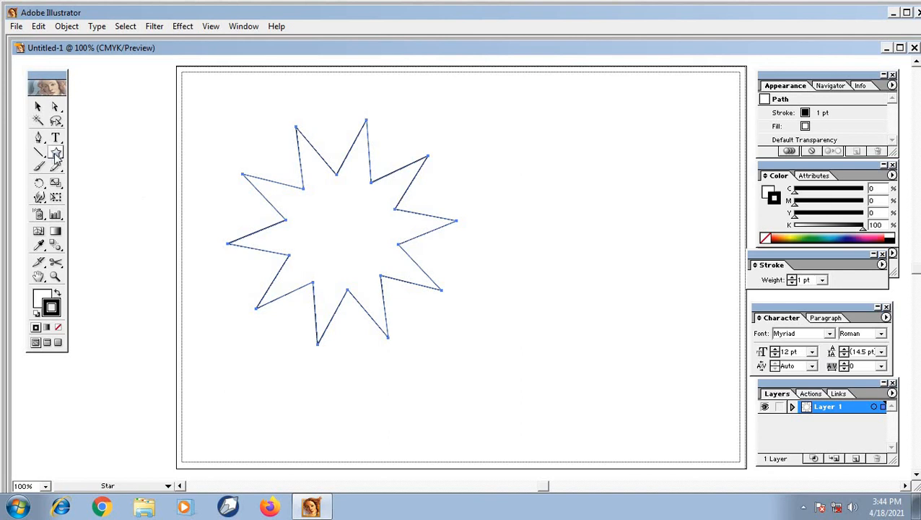
Step: Review the Star tool's exact radius and point-count options, and dismiss them without creating a star
left_click_drag(55, 156, 137, 160)
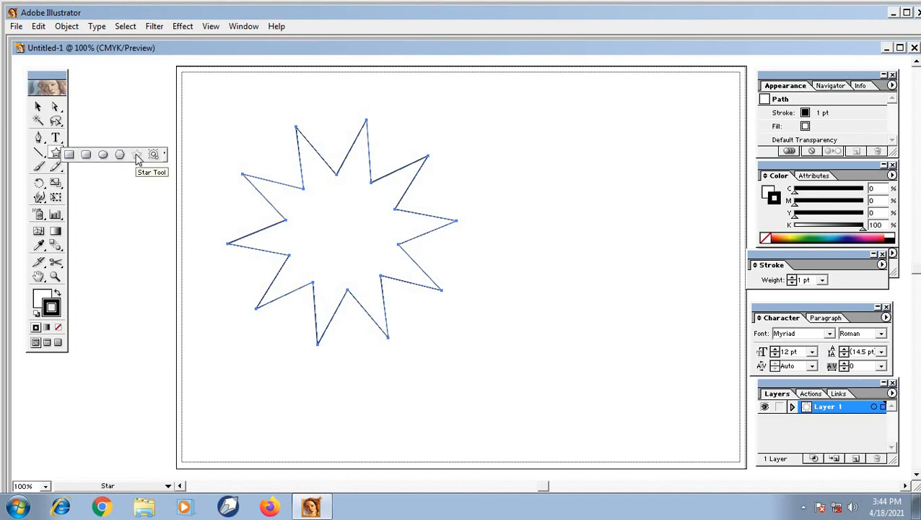
left_click_drag(137, 160, 157, 216)
left_click(575, 222)
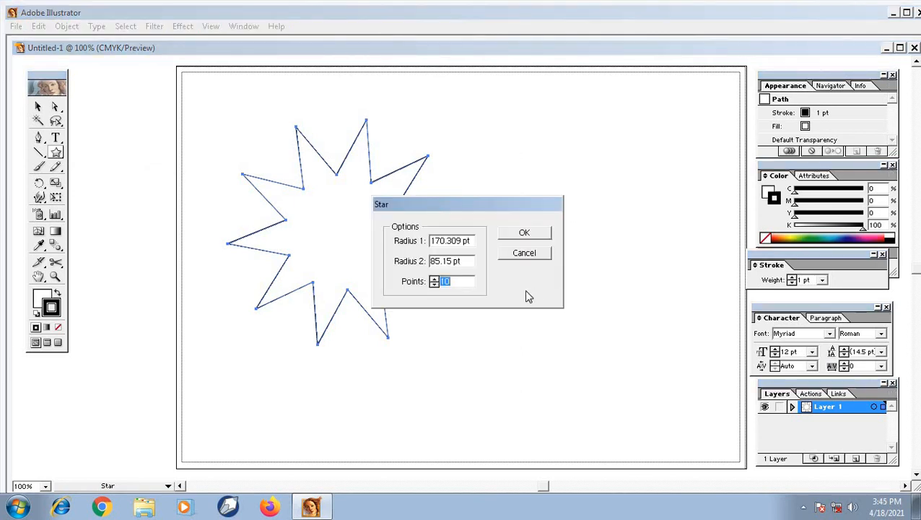
left_click(534, 255)
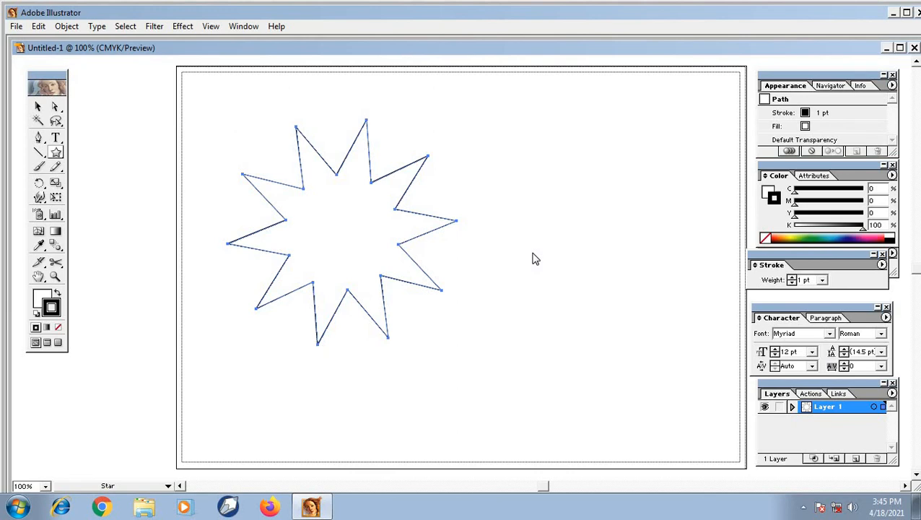